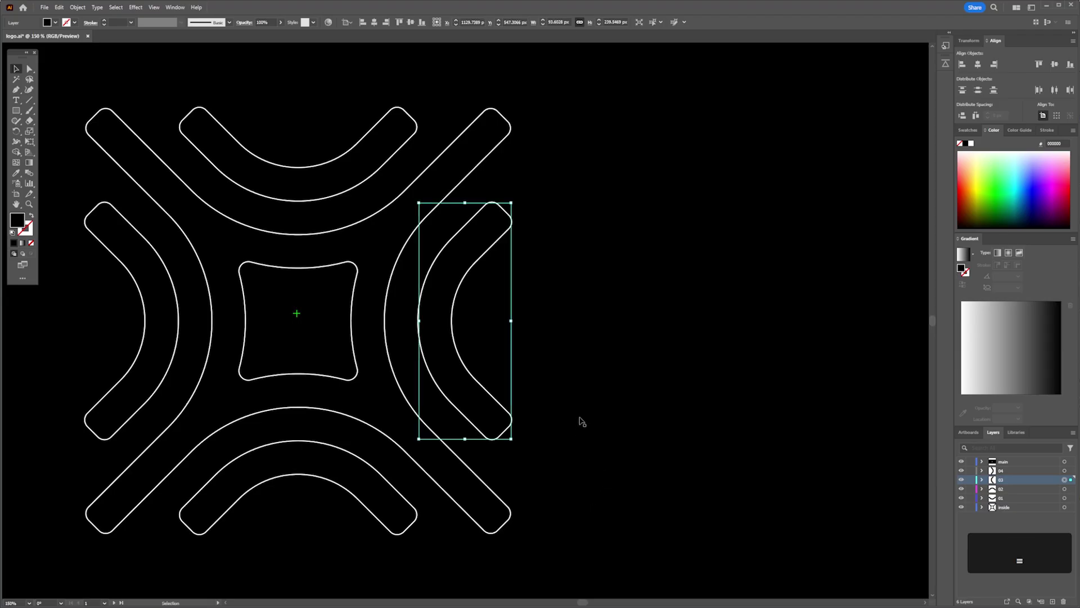
Deselect the right-hand curved shape and open Composition Settings for the logo 3 comp with Ctrl+K.
ctrl+click(590, 377)
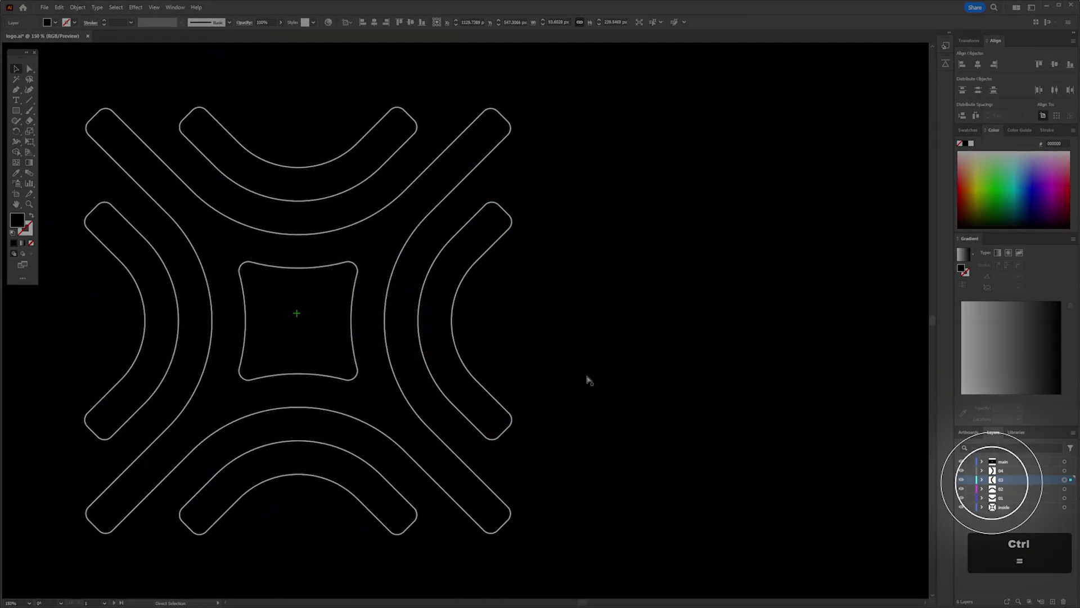
key(ctrl+k)
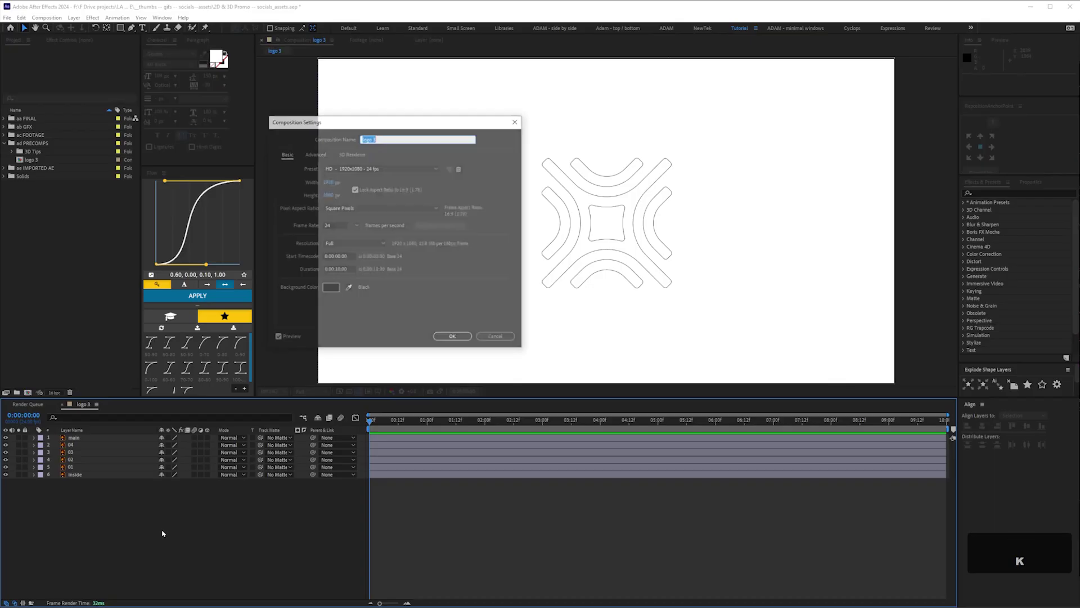
Switch the renderer to Cinema 4D and create Outlines shape layers from all six logo layers.
click(360, 153)
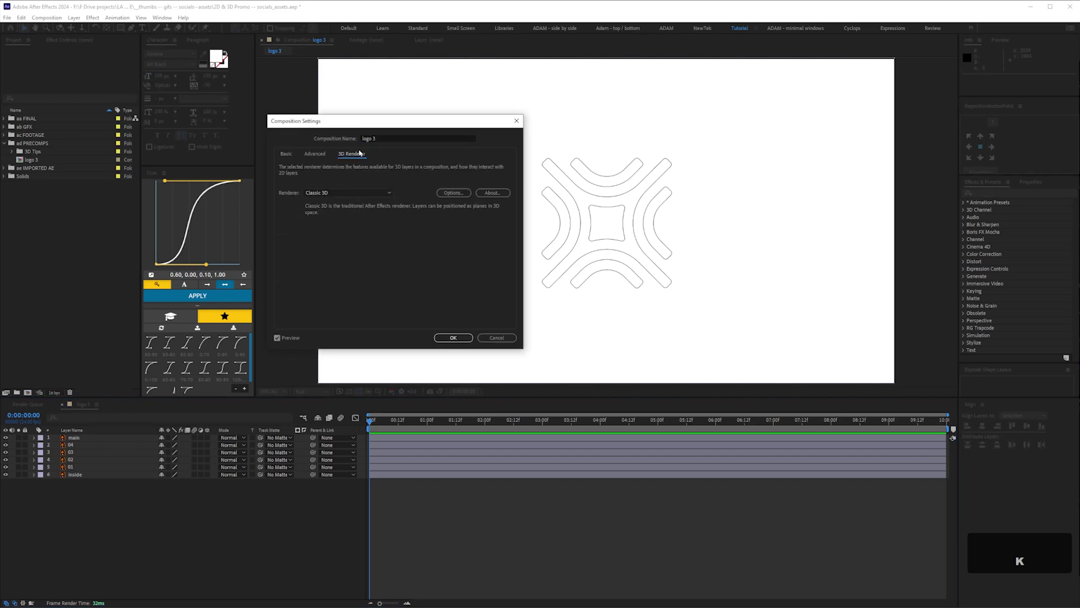
click(347, 212)
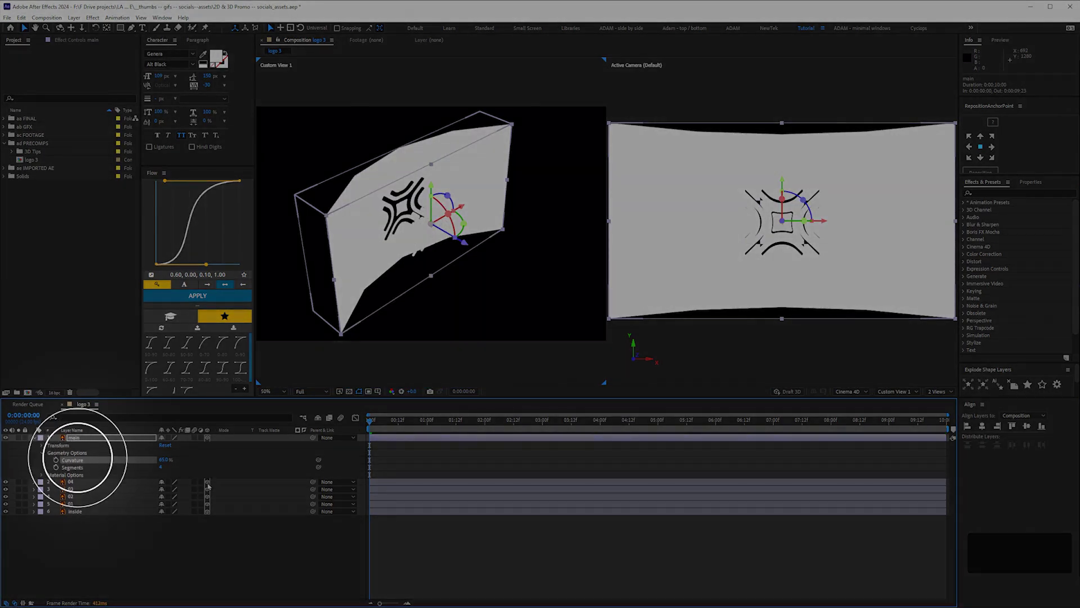
key(ctrl+a)
right_click(77, 438)
mouse_move(99, 359)
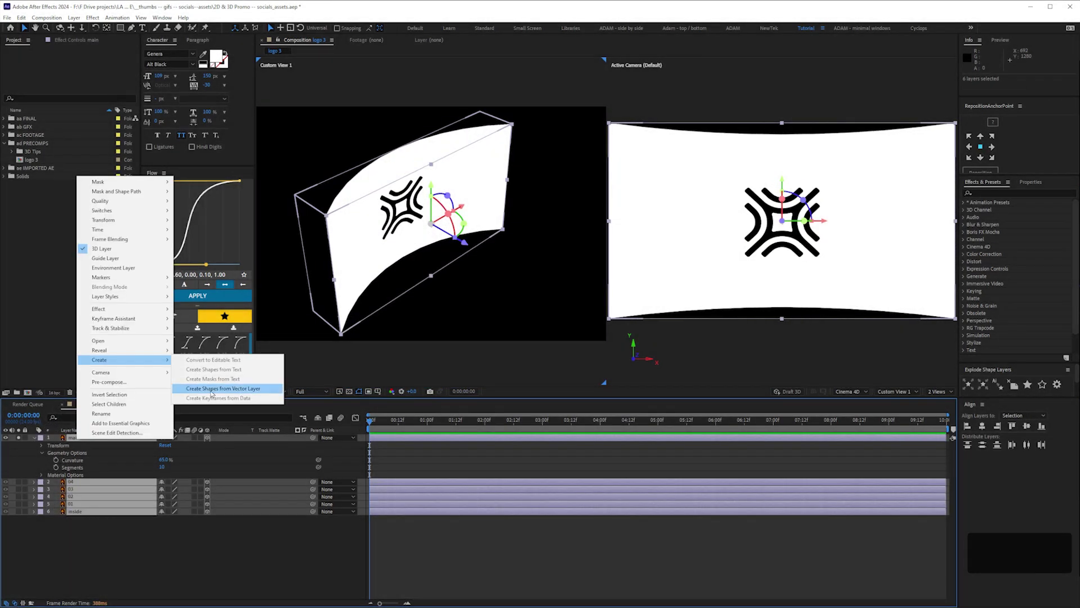
click(211, 391)
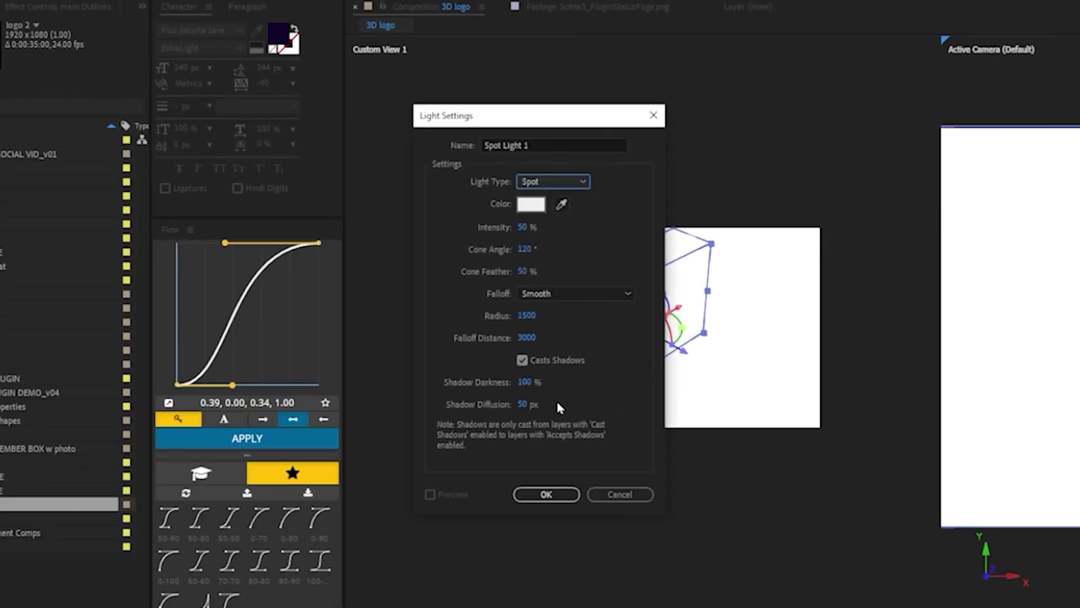
Confirm the spot light and give the main Outlines layer a Convex bevel style.
click(534, 496)
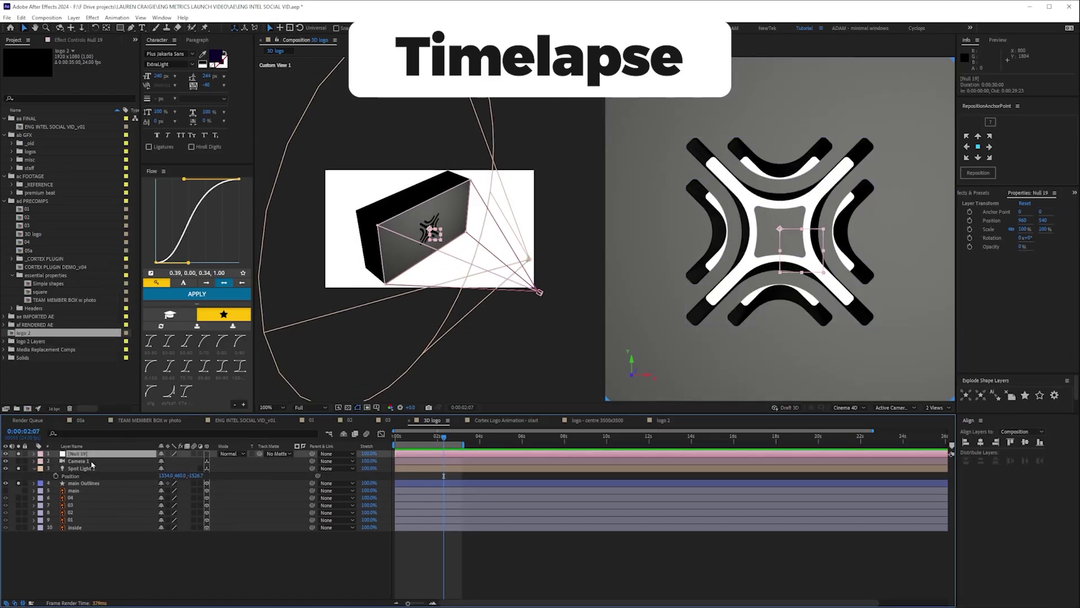
click(186, 542)
click(181, 580)
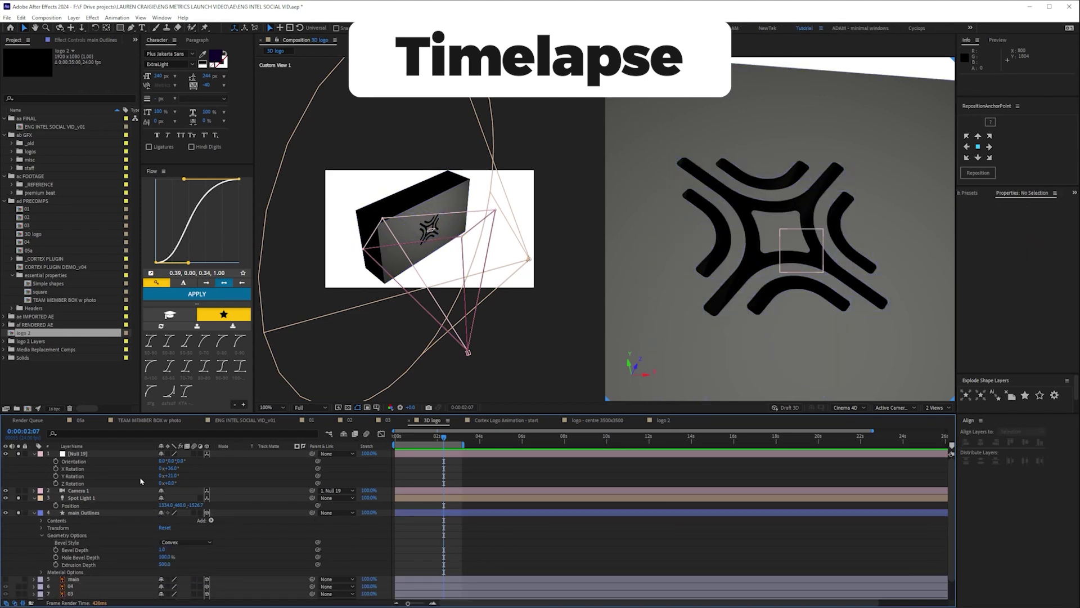
click(80, 498)
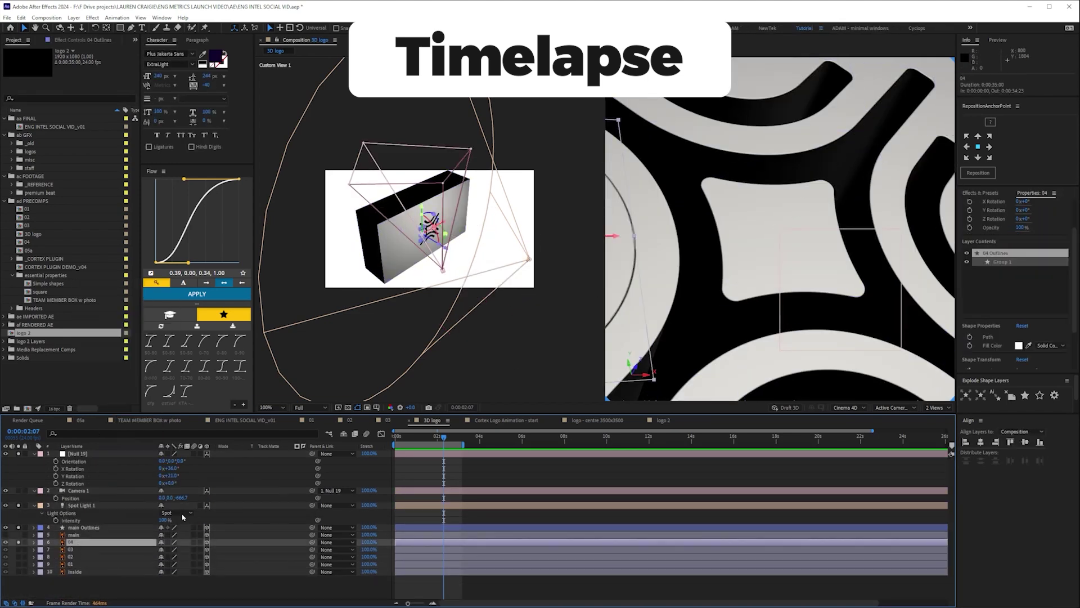
click(67, 522)
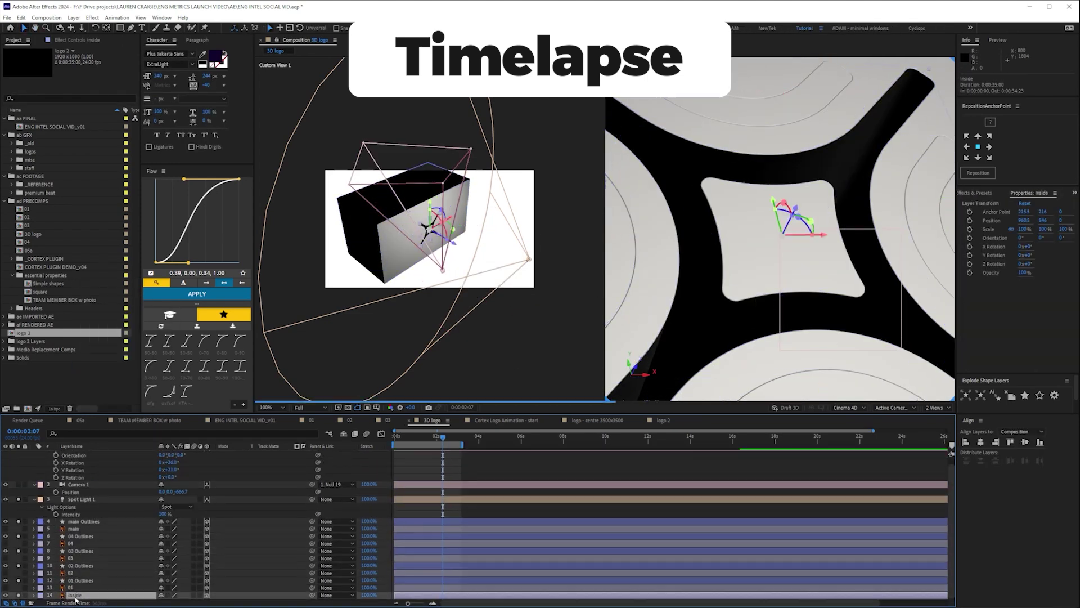
click(80, 571)
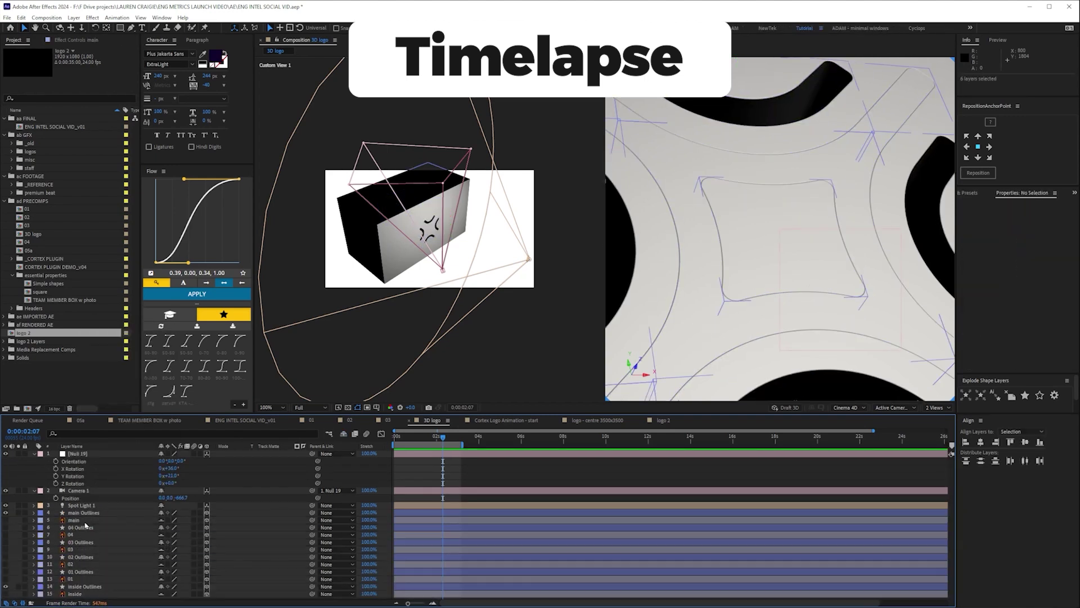
key(p)
click(298, 468)
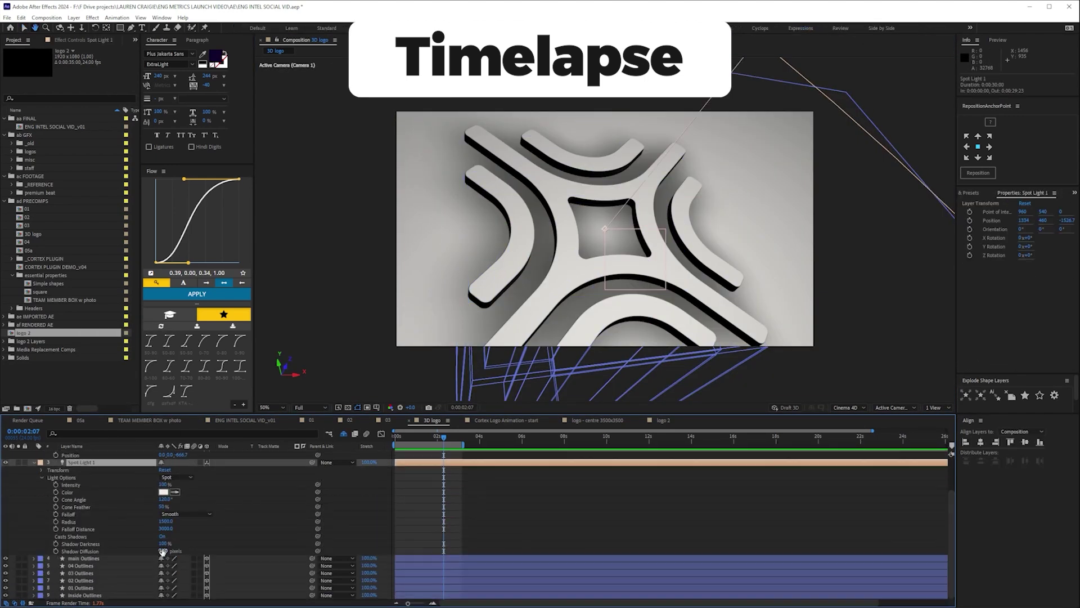
Add an ambient light and duplicate Spot Light 1 as Spot Light 2.
right_click(52, 460)
mouse_move(71, 464)
click(200, 495)
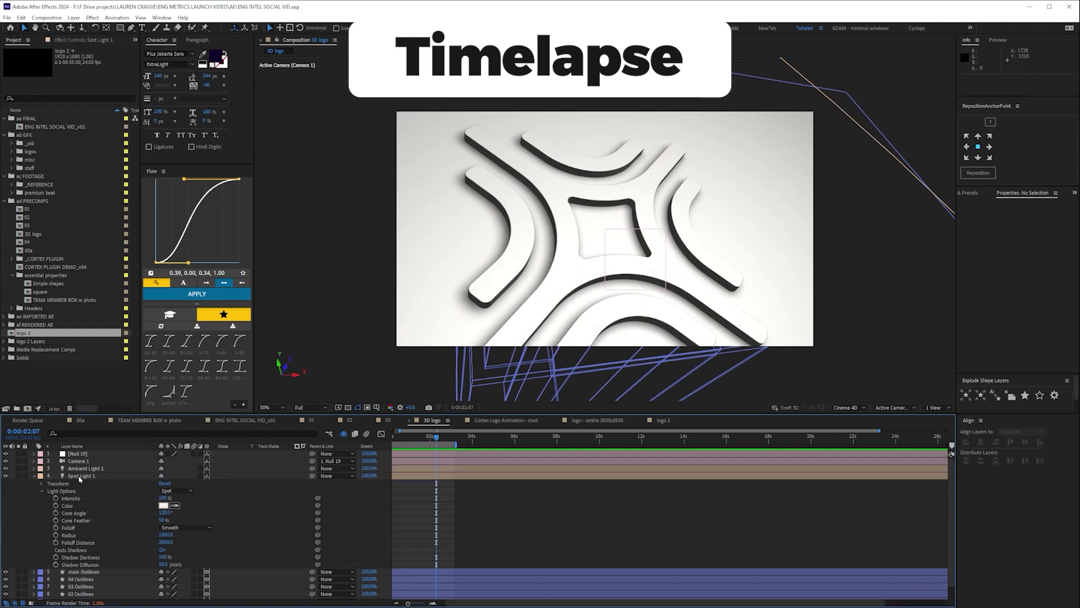
key(ctrl+d)
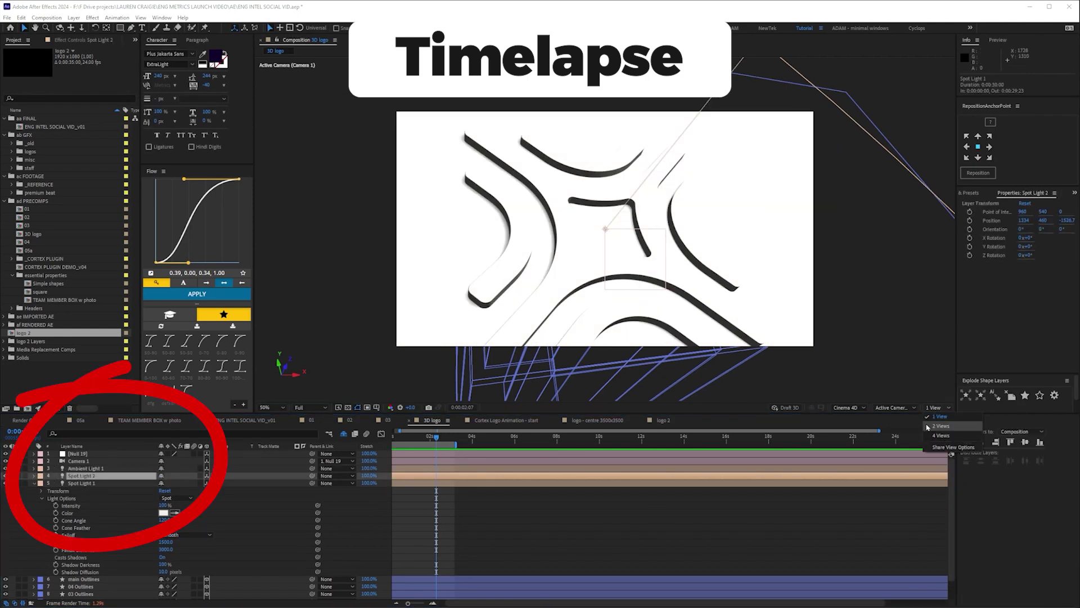
Split the viewer with a front view and reposition the two spot lights.
click(894, 408)
click(888, 451)
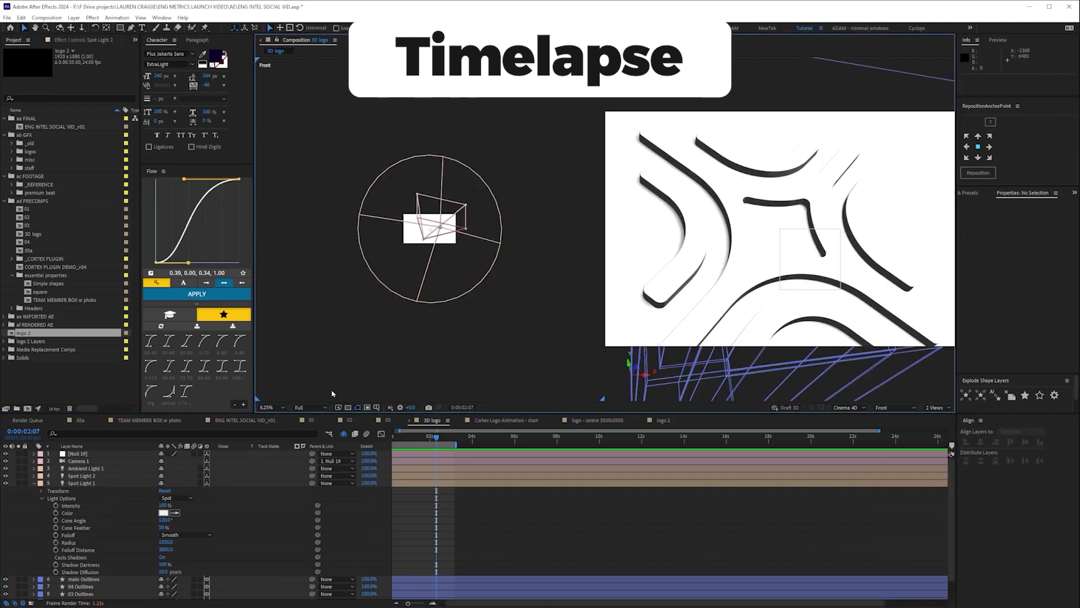
scroll(428, 236, down, 1)
key(p)
click(80, 490)
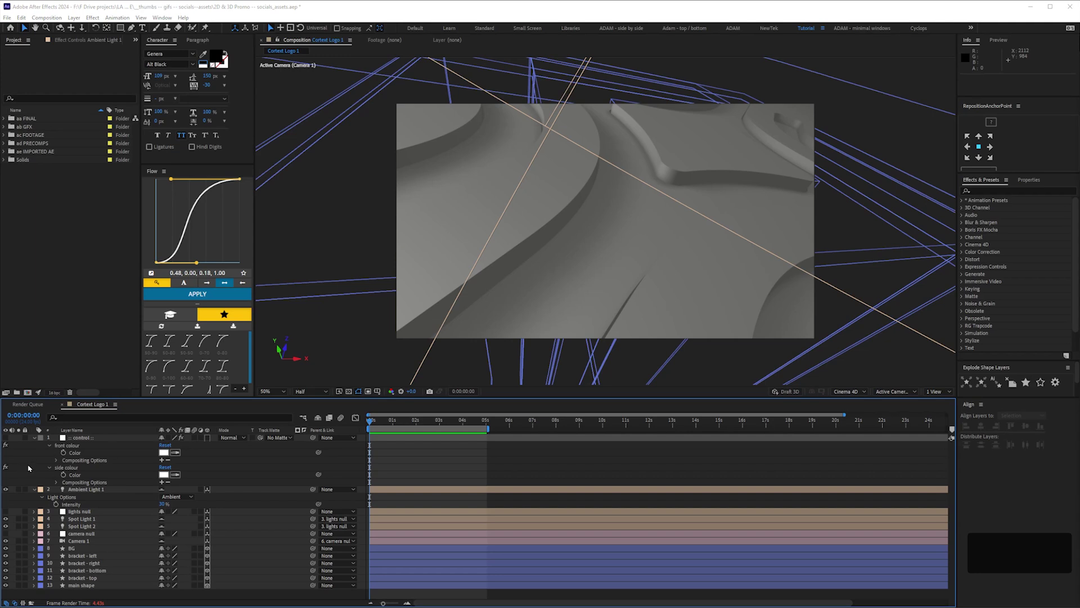
Rotate the lights null's Z orientation to 320° and hide camera and light wireframes.
click(83, 512)
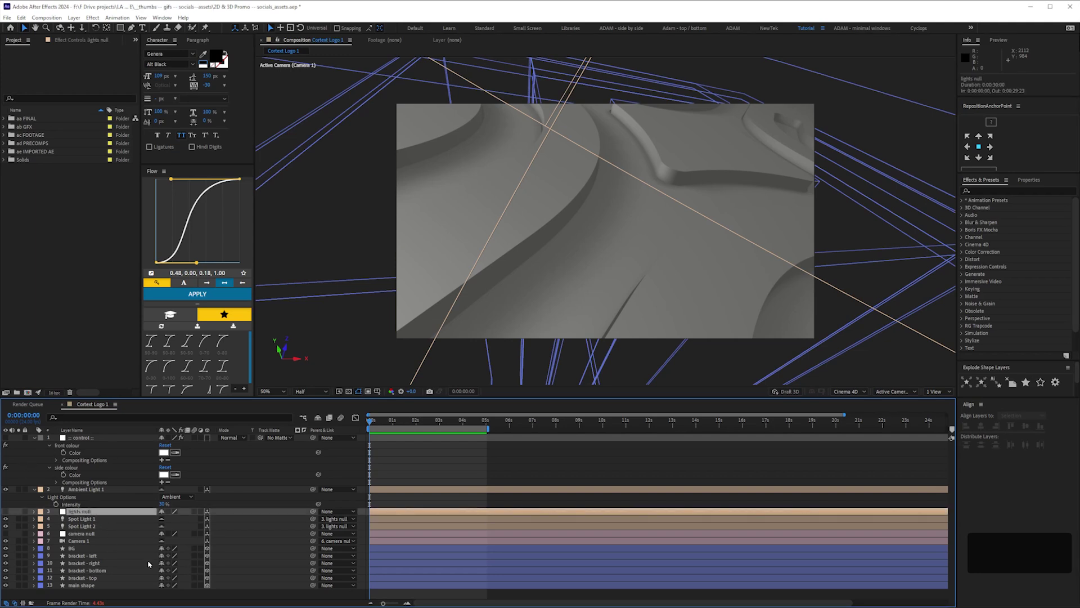
key(r)
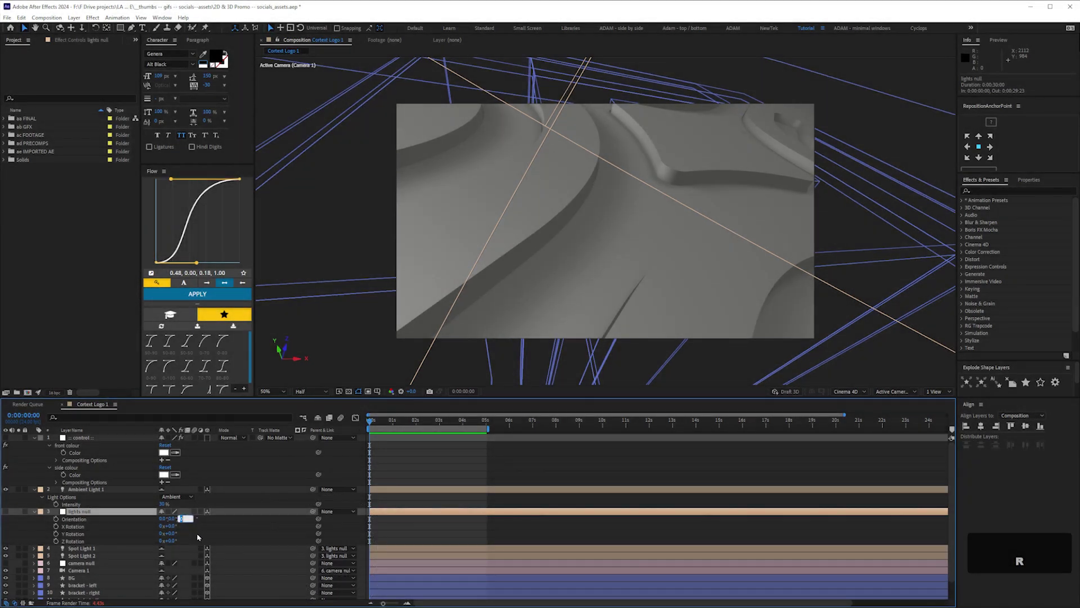
click(183, 518)
key(shift+Down)
key(shift+Down)
key(shift+Down)
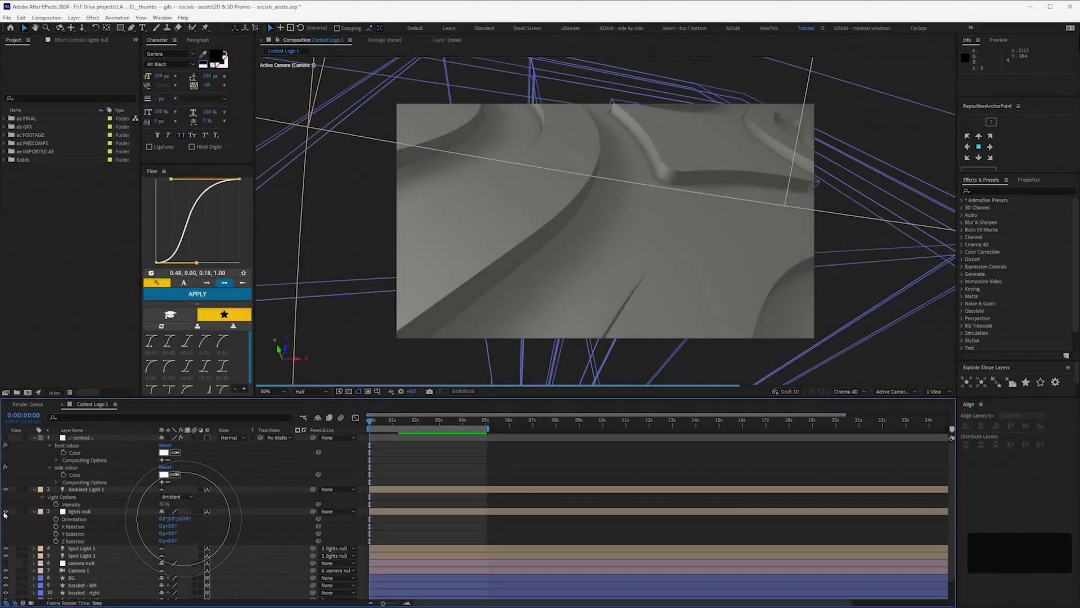
key(Return)
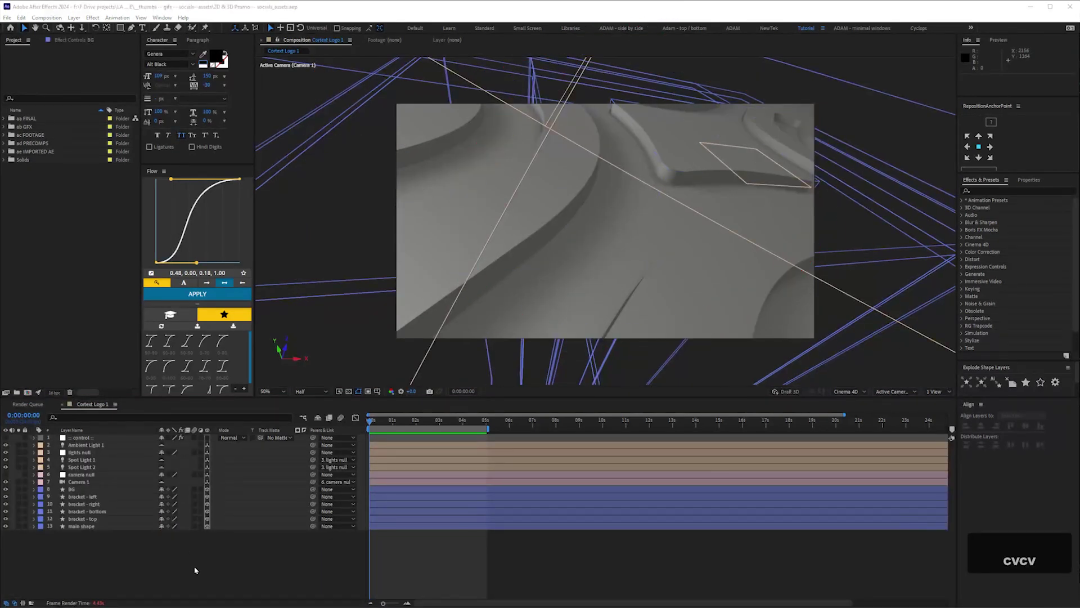
click(199, 579)
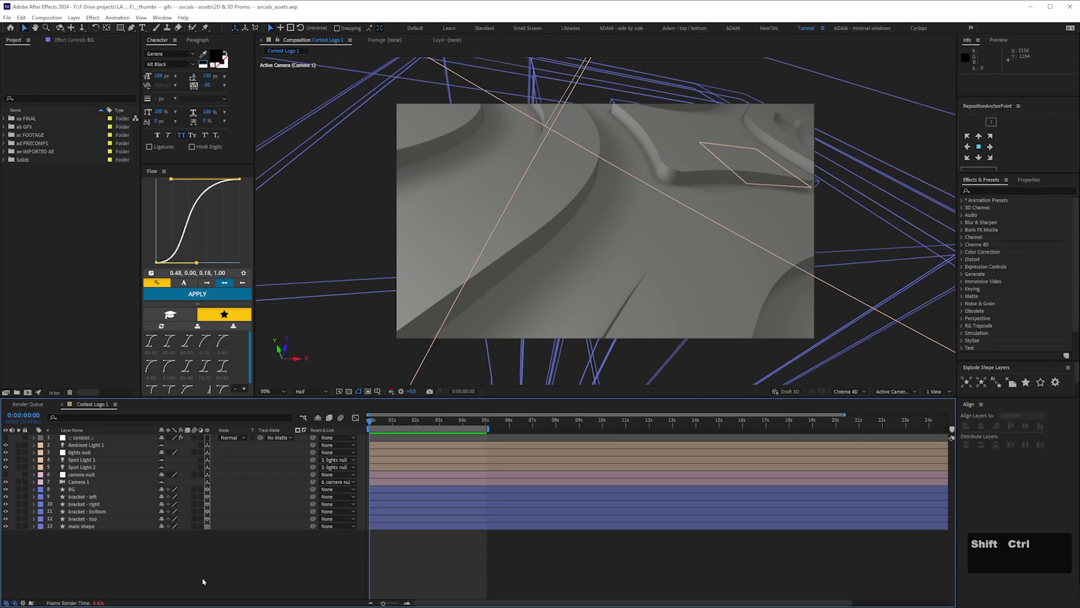
key(ctrl+shift+h)
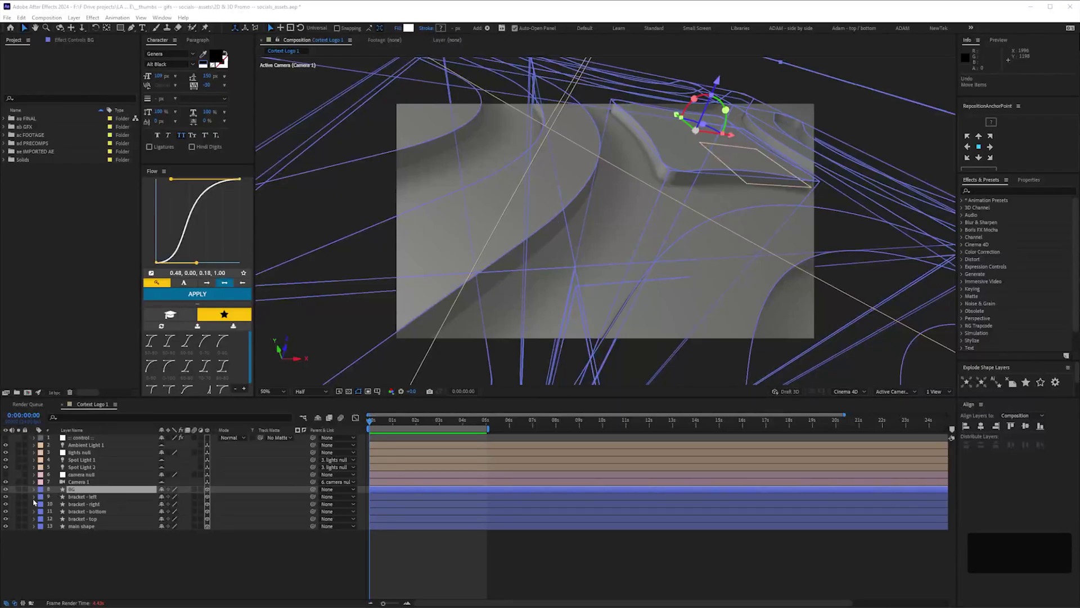
Set the BG layer's Bevel Style to Convex and Bevel Depth to 0.7.
click(34, 488)
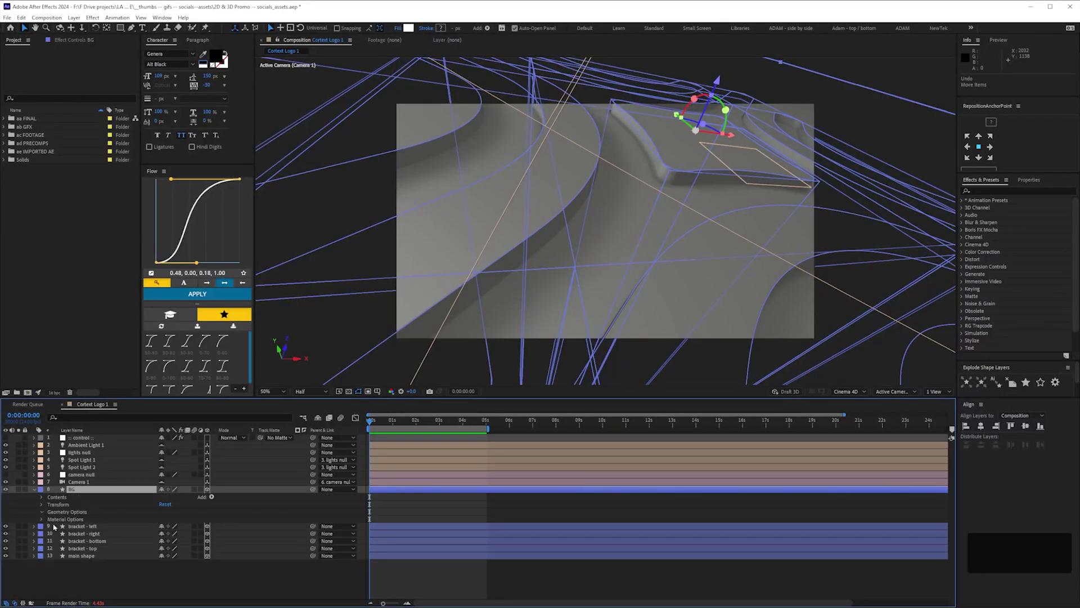
click(41, 511)
click(188, 519)
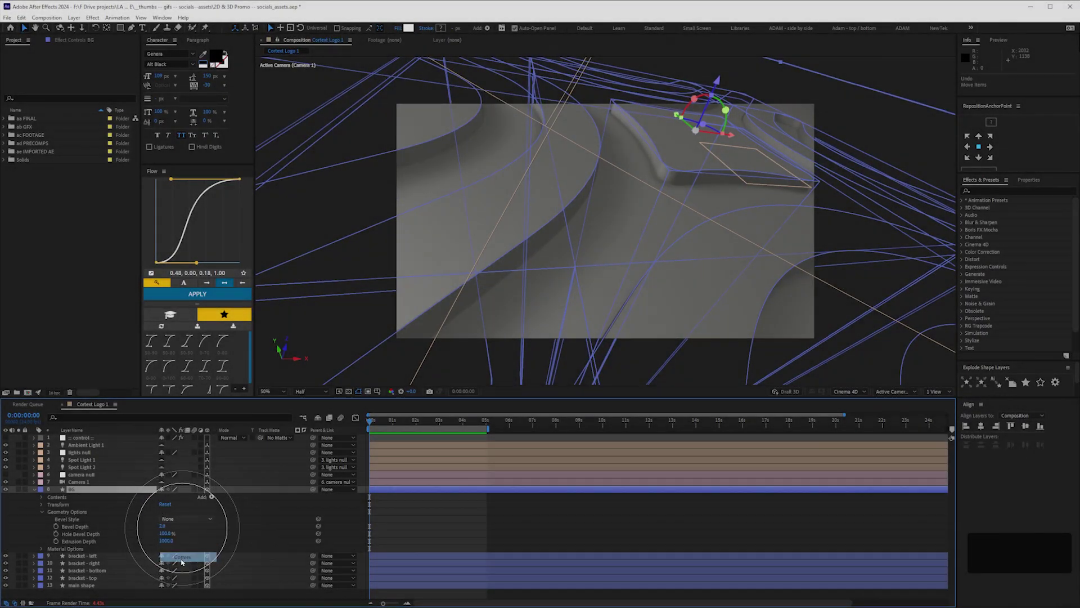
click(183, 557)
key(F2)
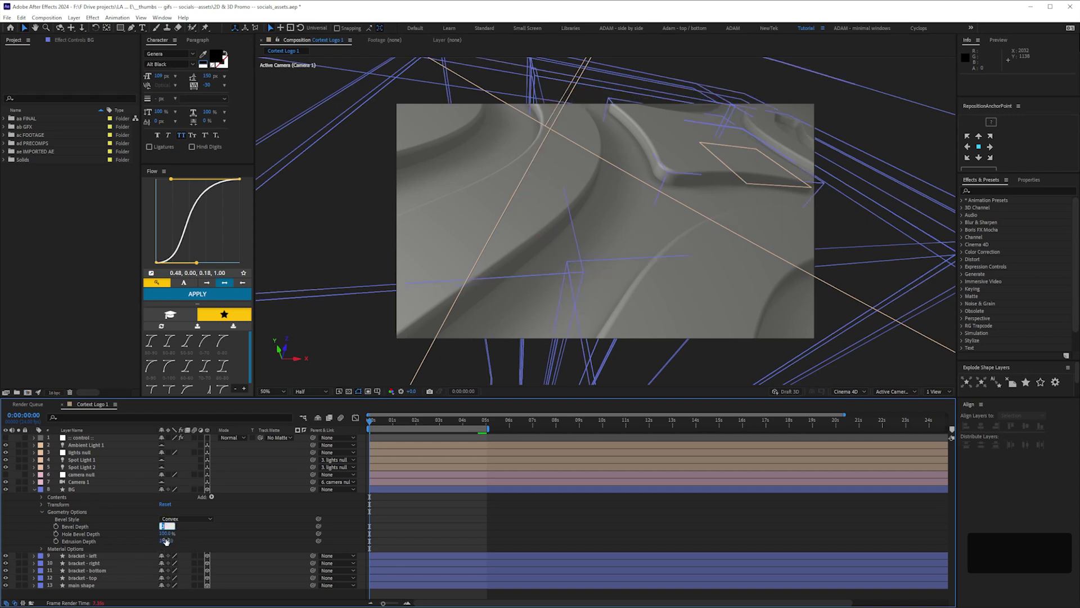
text(7)
key(Return)
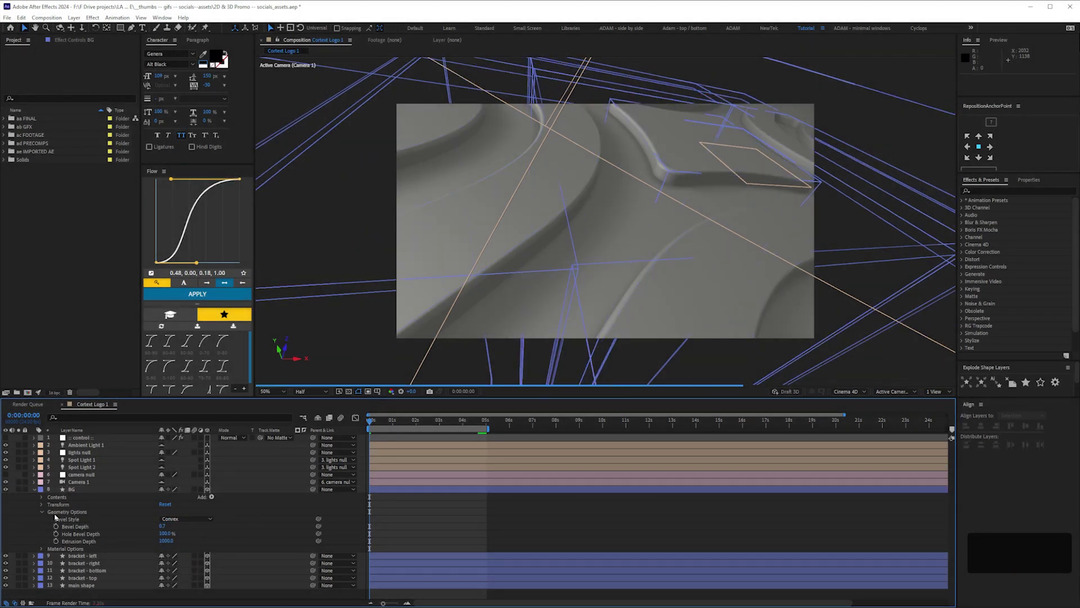
Select the layers from BG to main shape, then deselect them.
click(55, 516)
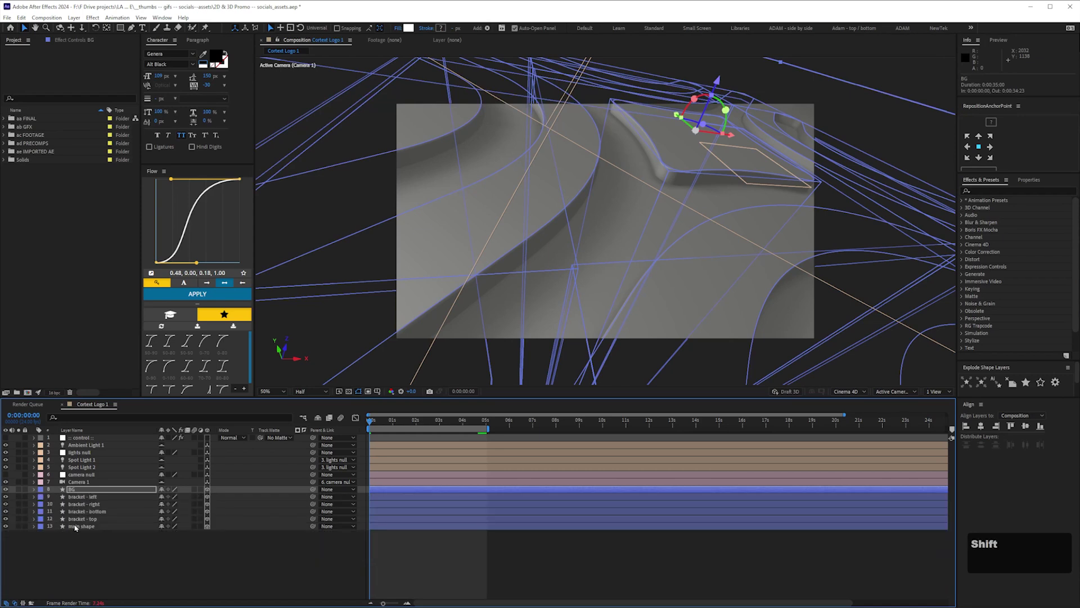
shift+click(75, 526)
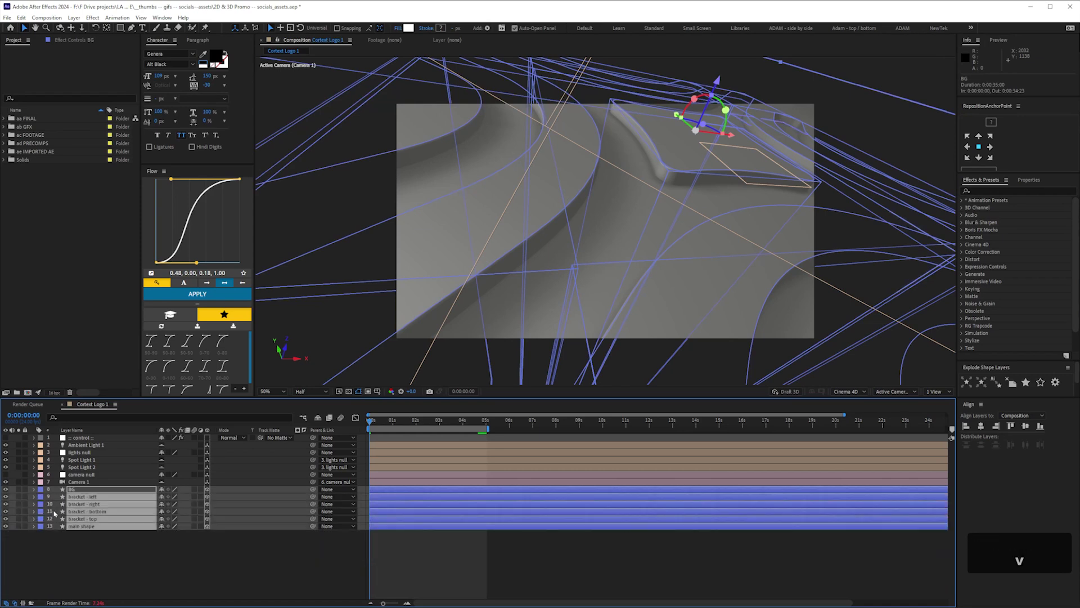
click(77, 569)
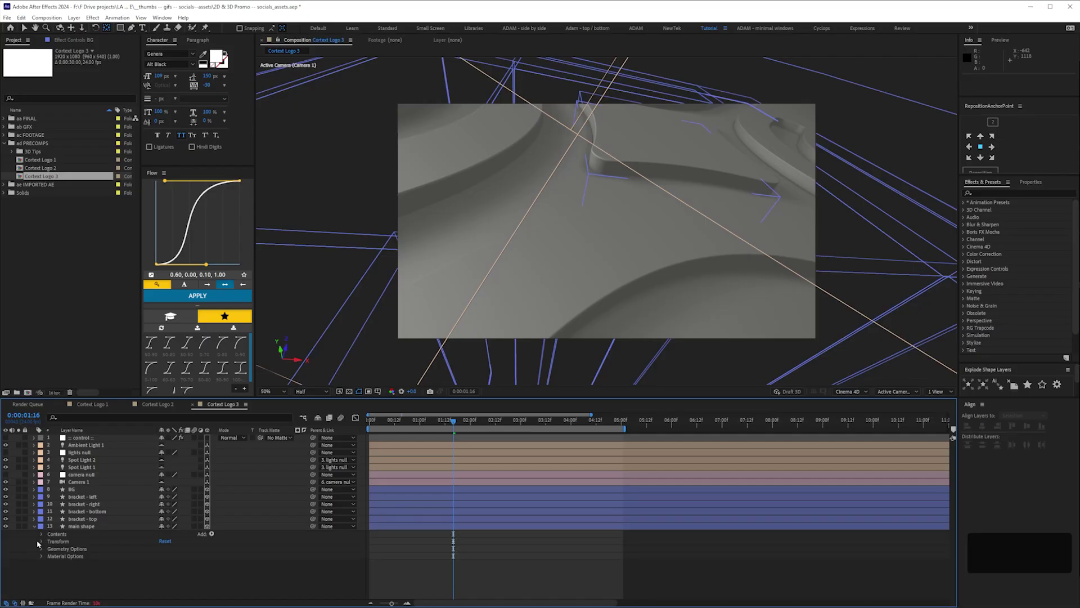
Set the main shape's Reflection Intensity to 30% in Material Options.
click(41, 556)
click(166, 580)
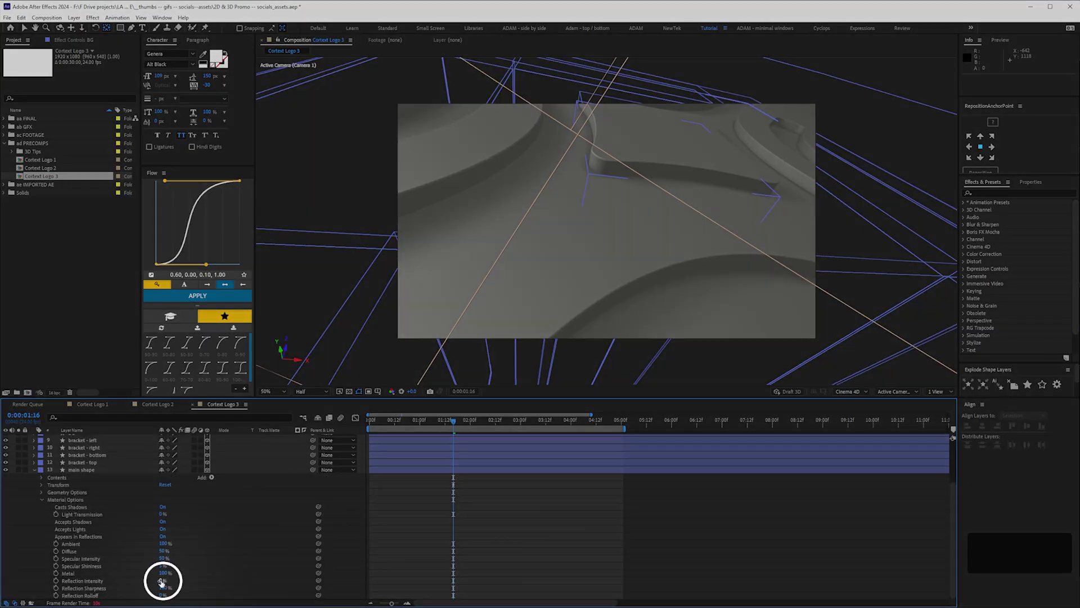
text(20)
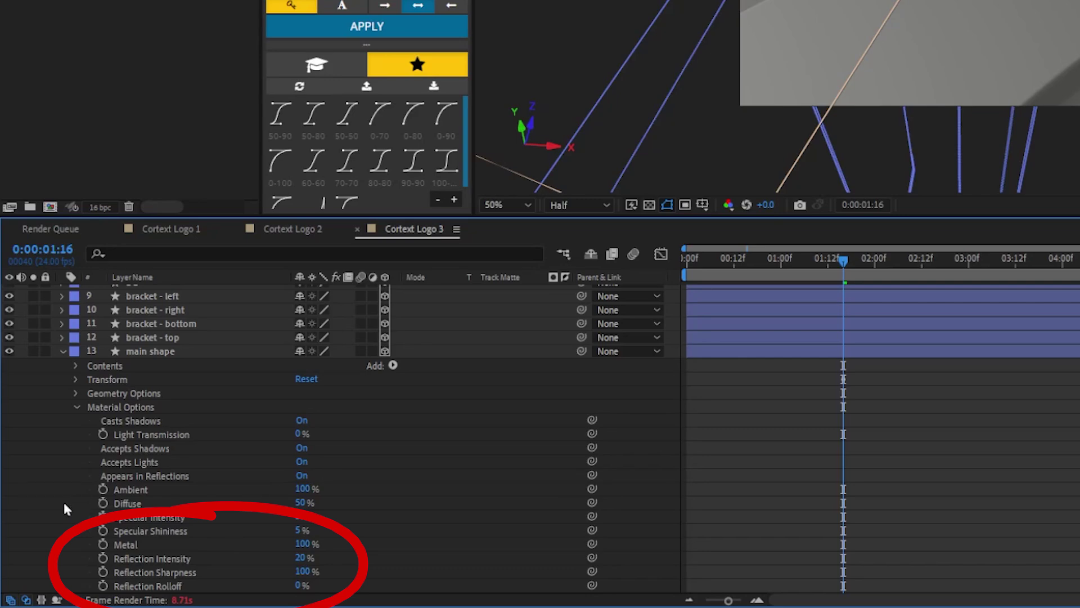
click(300, 557)
text(30)
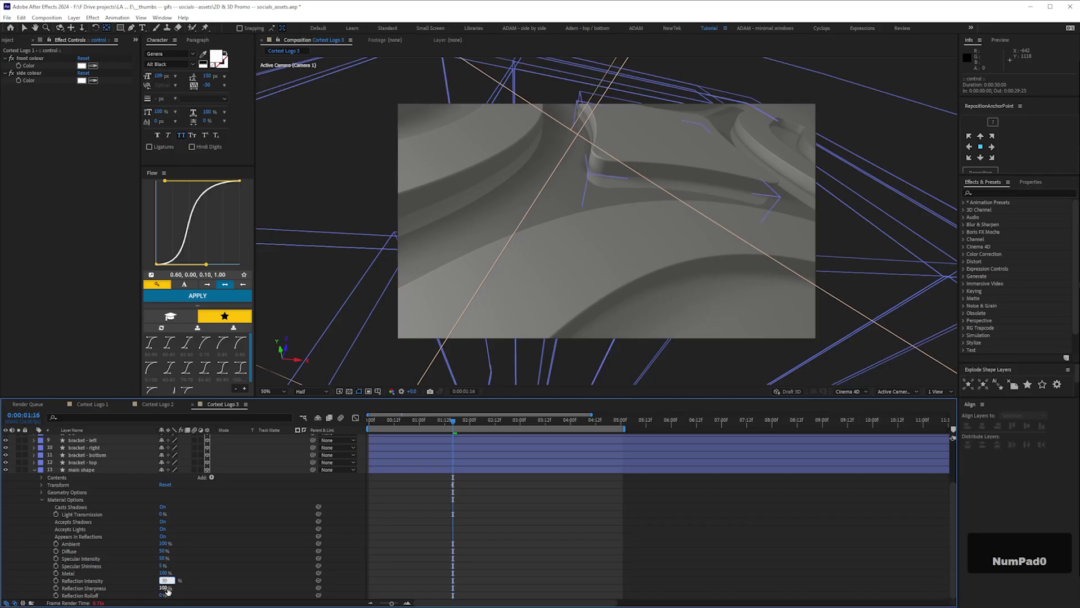
click(164, 588)
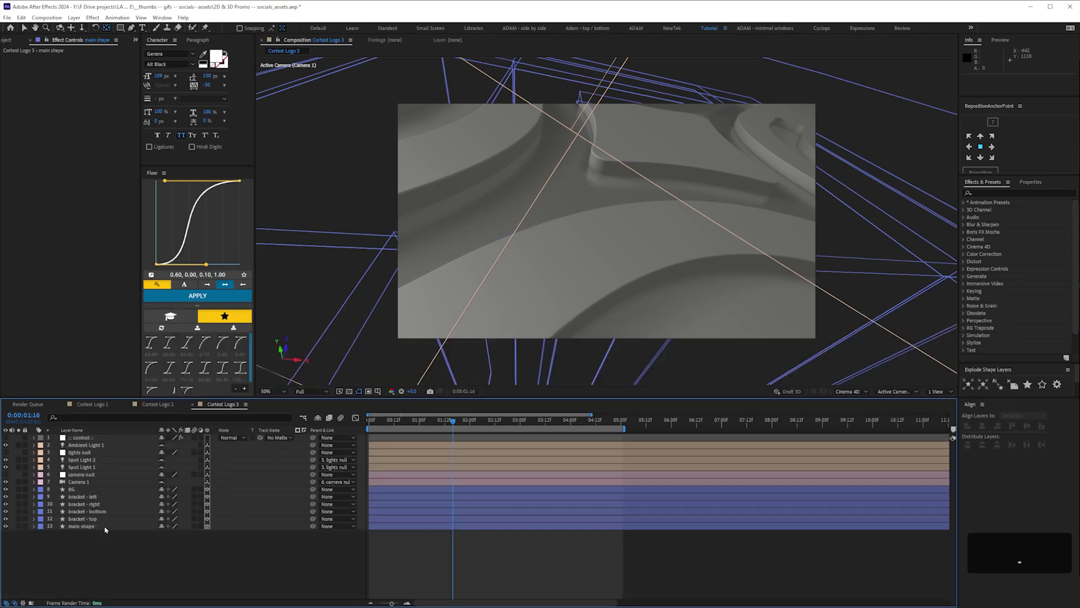
click(79, 489)
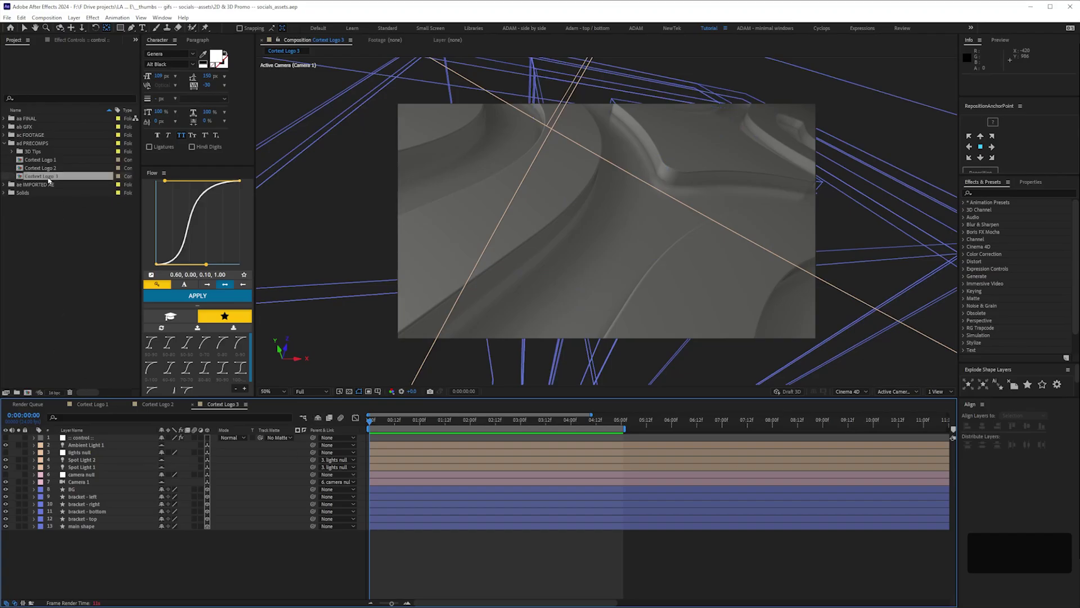
Nest Context Logo 3 in a new Classic 3D comp and add a full-frame rectangle layer.
drag(48, 177, 69, 338)
drag(29, 395, 28, 392)
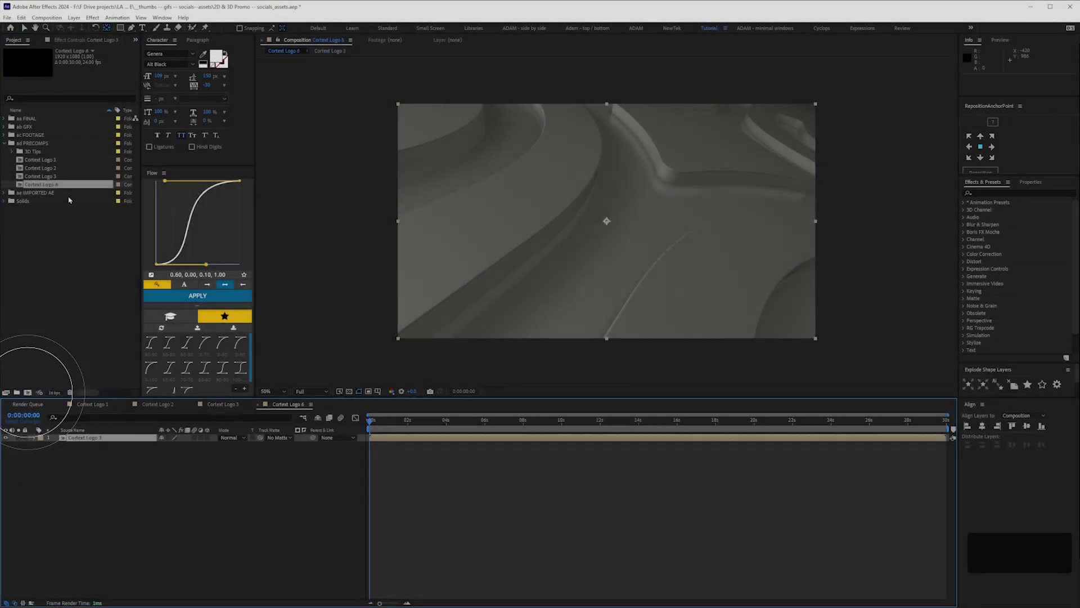
key(ctrl+k)
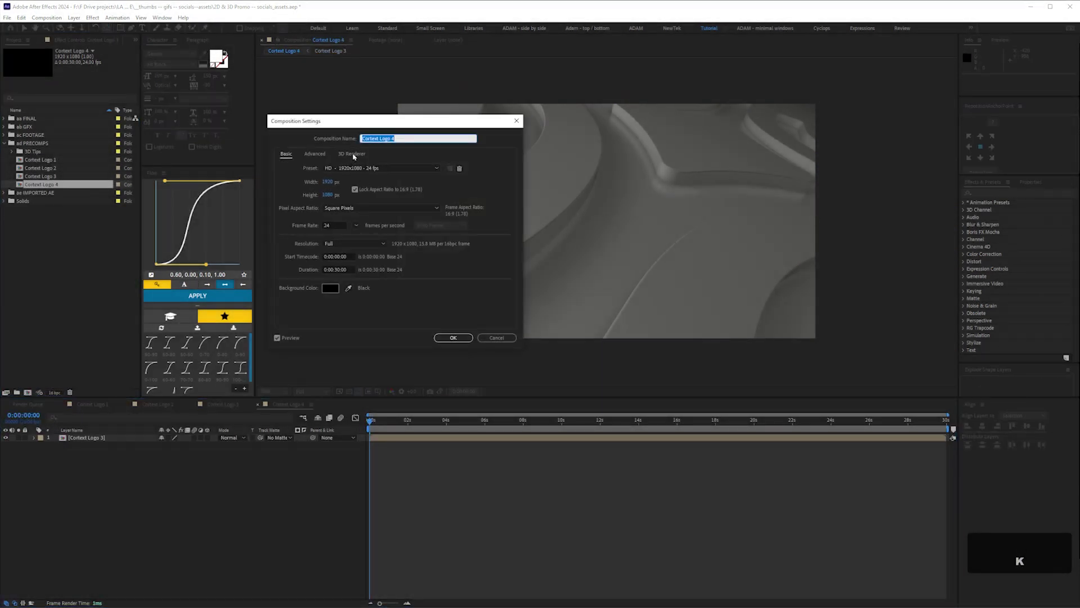
click(352, 154)
click(324, 202)
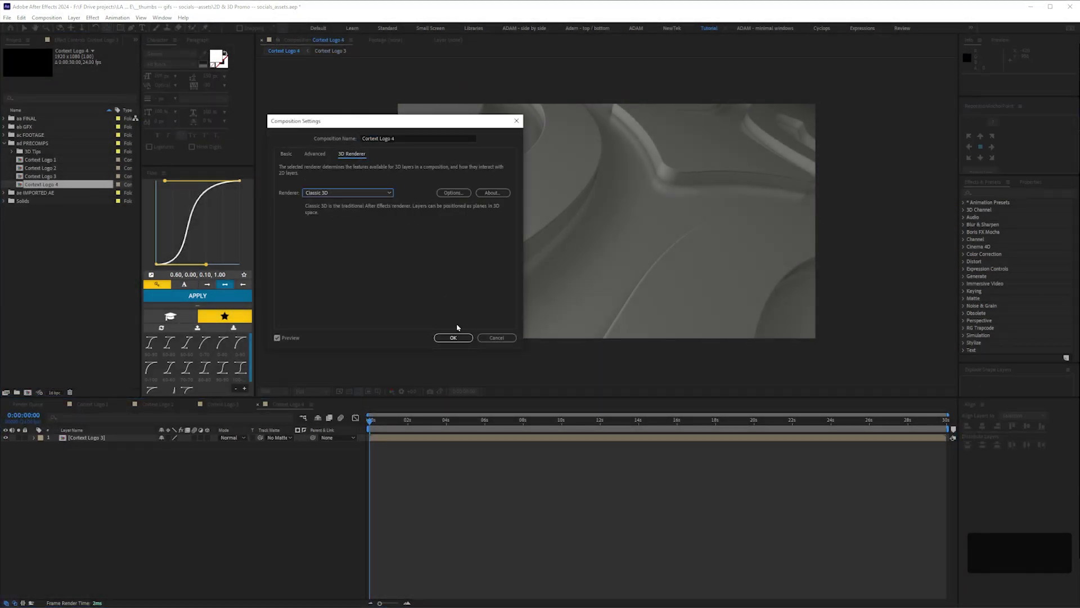
click(452, 338)
double_click(120, 28)
key(Return)
Rename the rectangle layer 'blur matte' and add a Gradient Fill to it.
text(b)
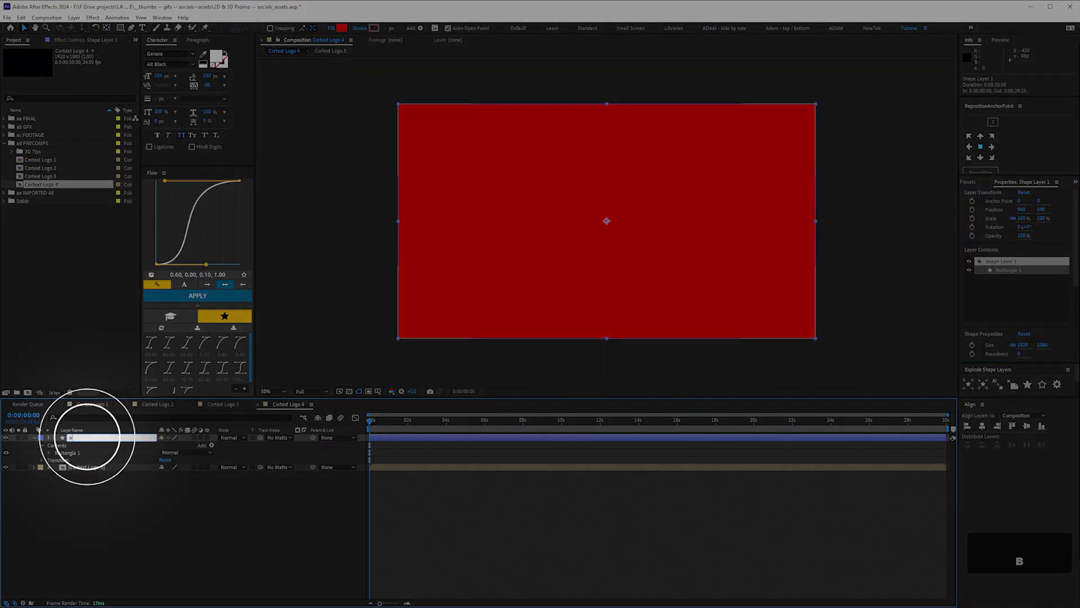
text(lur matte)
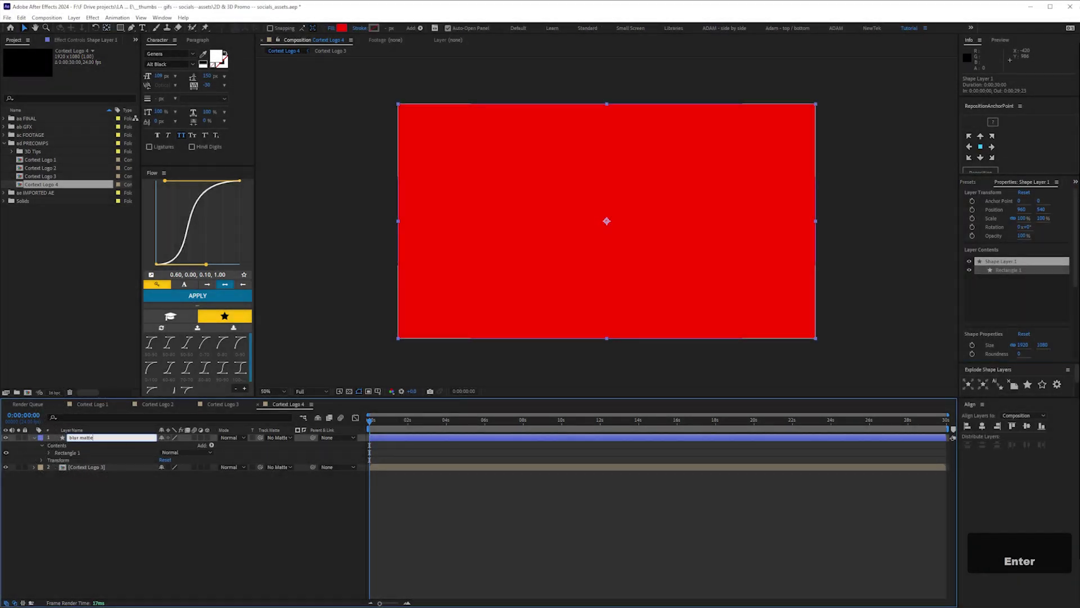
key(Return)
click(212, 445)
click(243, 327)
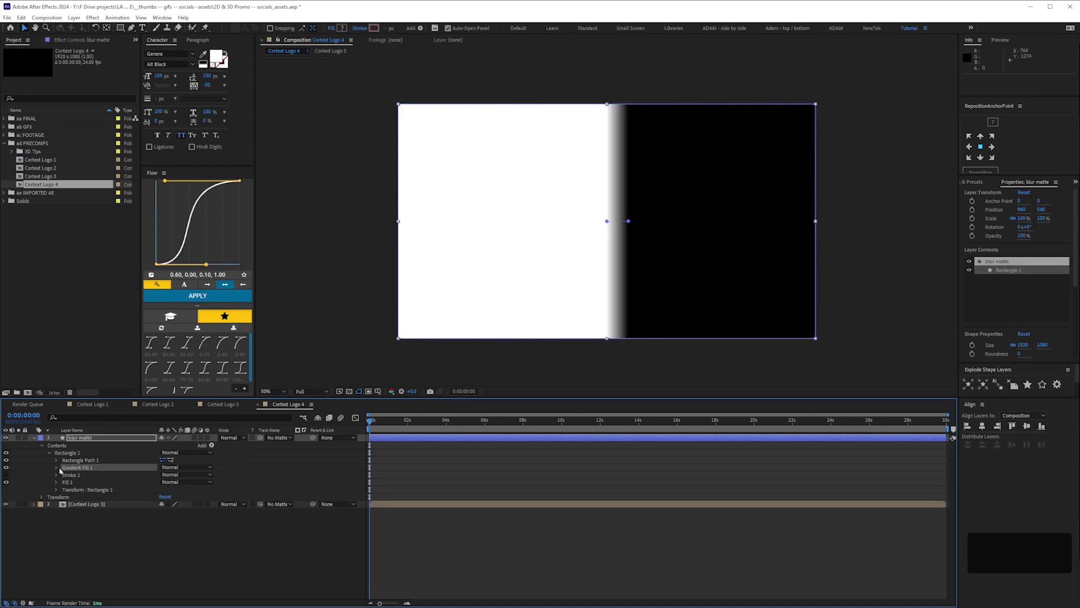
Angle the gradient diagonally and set its stops to white-black-white.
drag(629, 222, 678, 135)
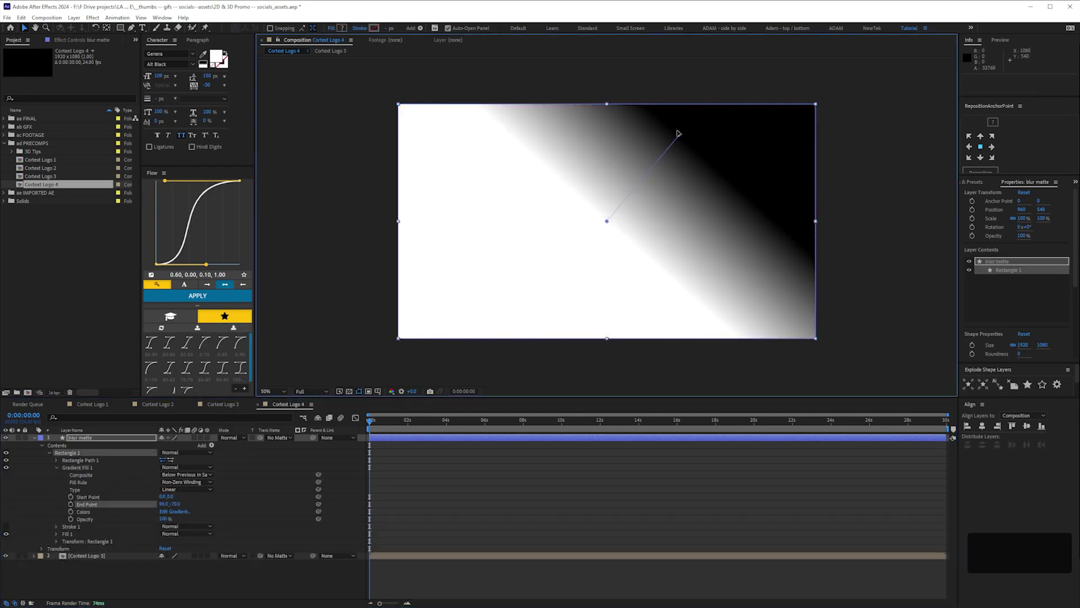
drag(607, 221, 581, 307)
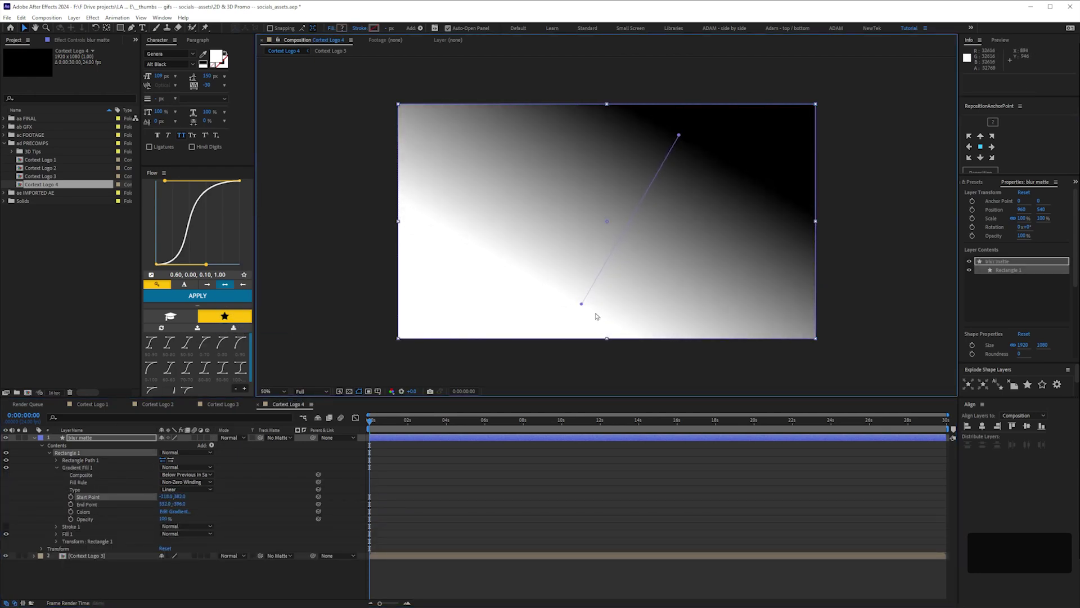
click(175, 511)
drag(309, 136, 220, 140)
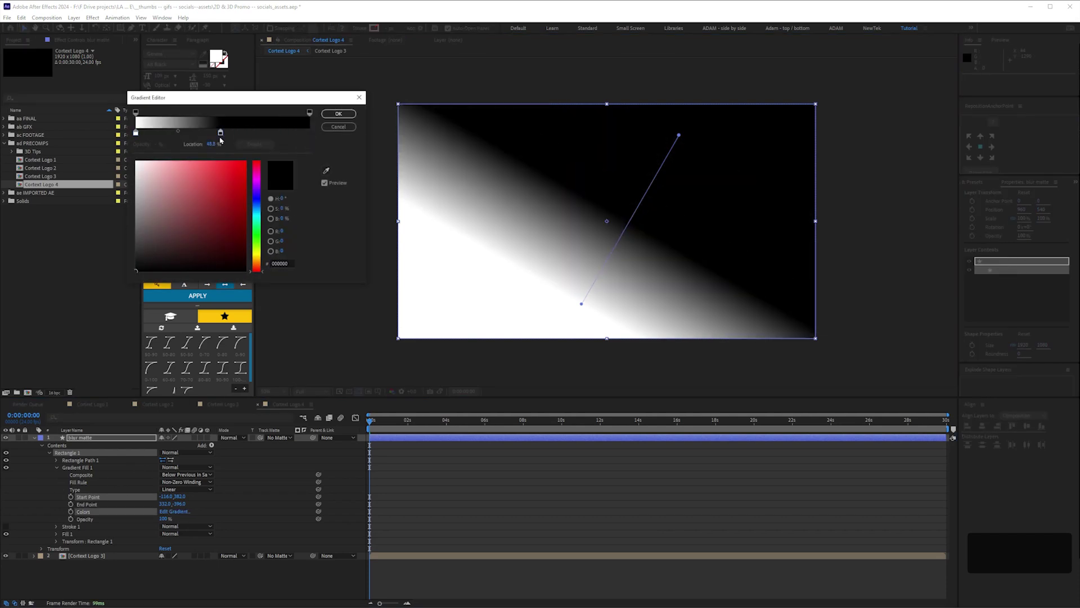
drag(149, 173, 105, 148)
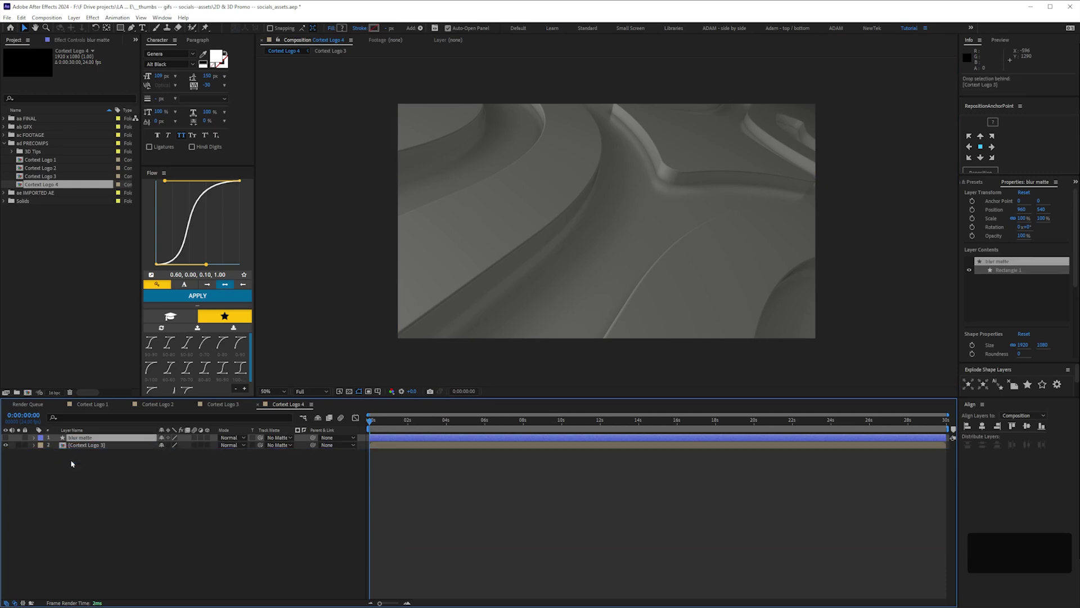
Apply Compound Blur driven by blur matte's Effects & Masks with Maximum Blur 5.
drag(1011, 242, 93, 439)
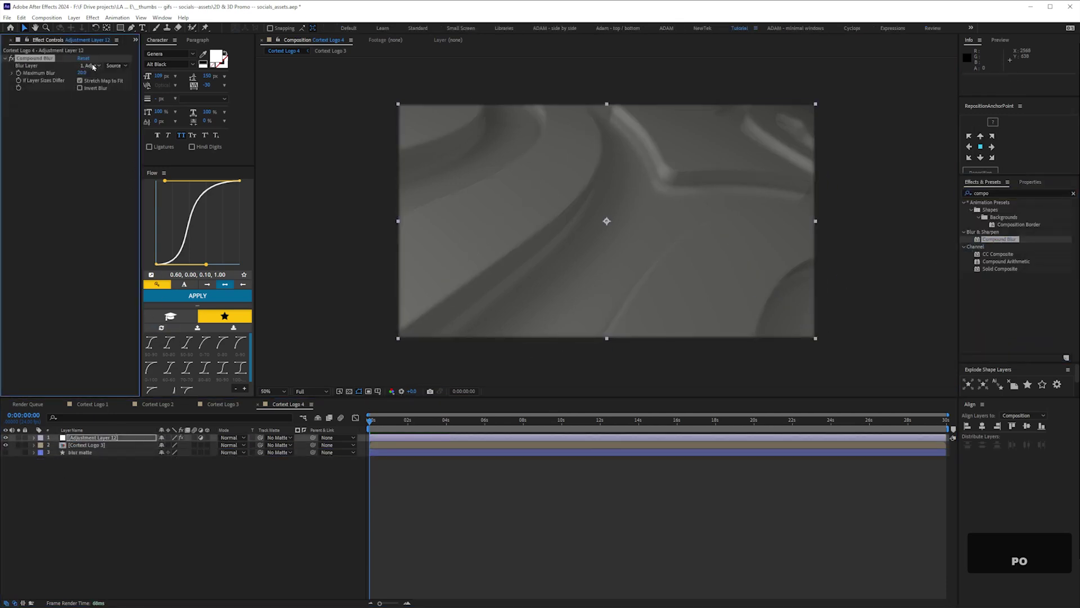
click(93, 66)
click(112, 107)
click(122, 66)
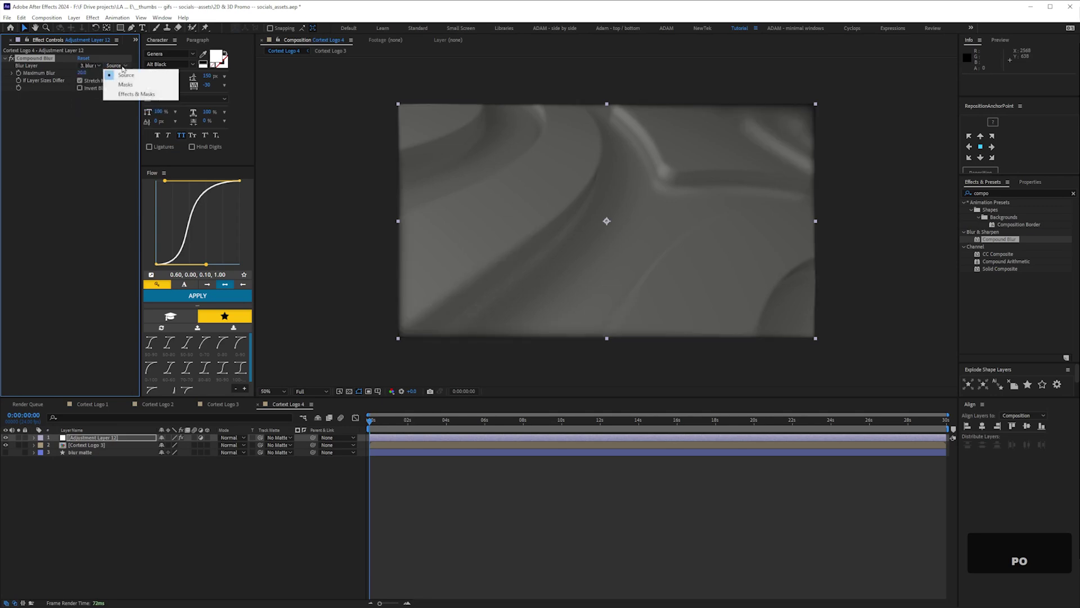
click(135, 93)
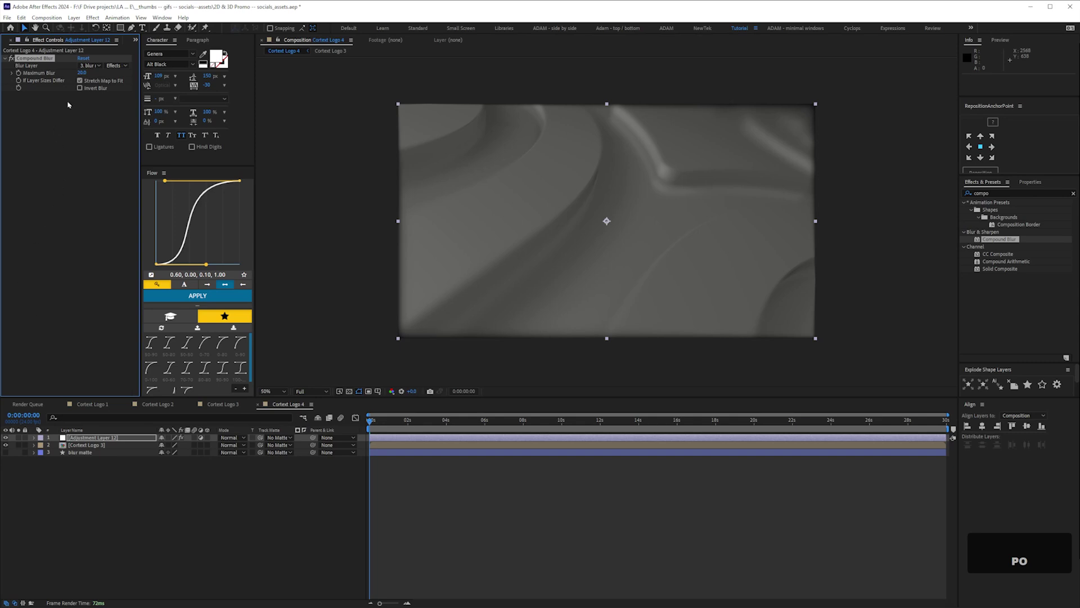
text(5)
key(Return)
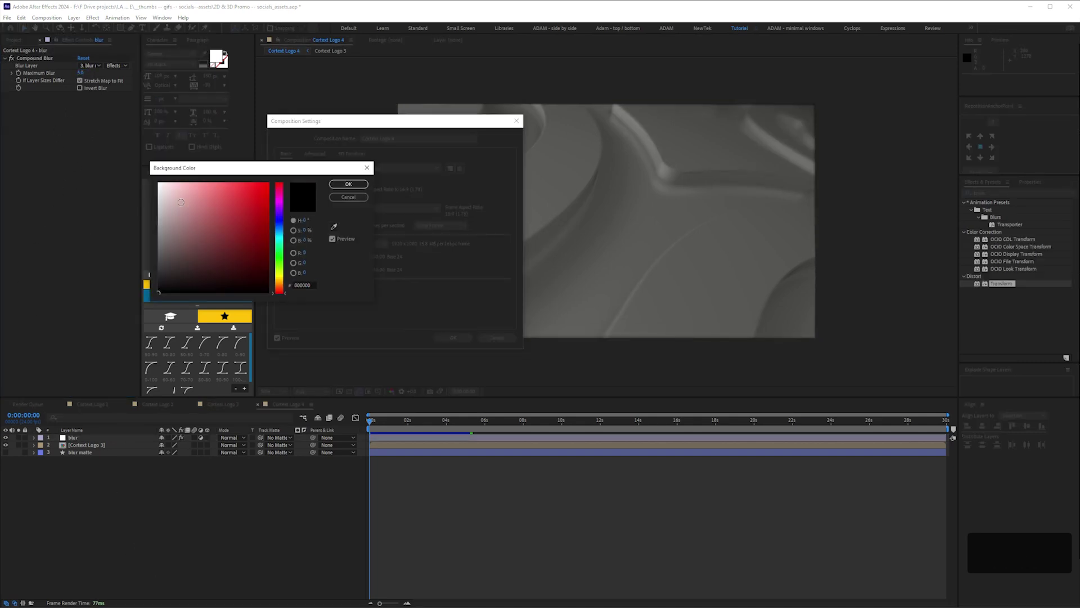
click(350, 185)
click(453, 337)
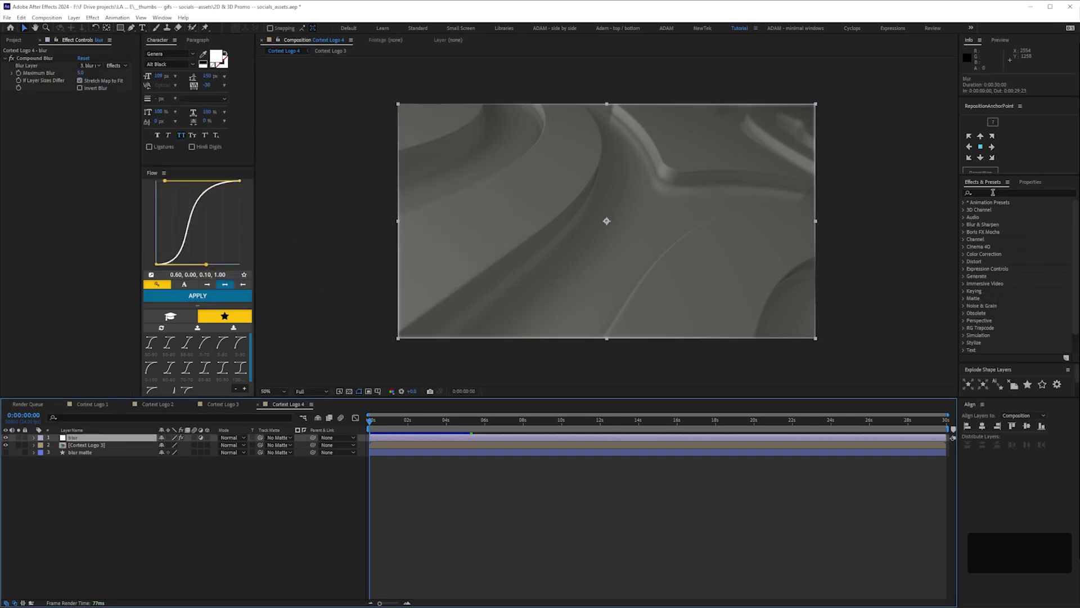
Add a Transform effect below Compound Blur on the blur layer with Scale 102.
click(990, 193)
text(transf)
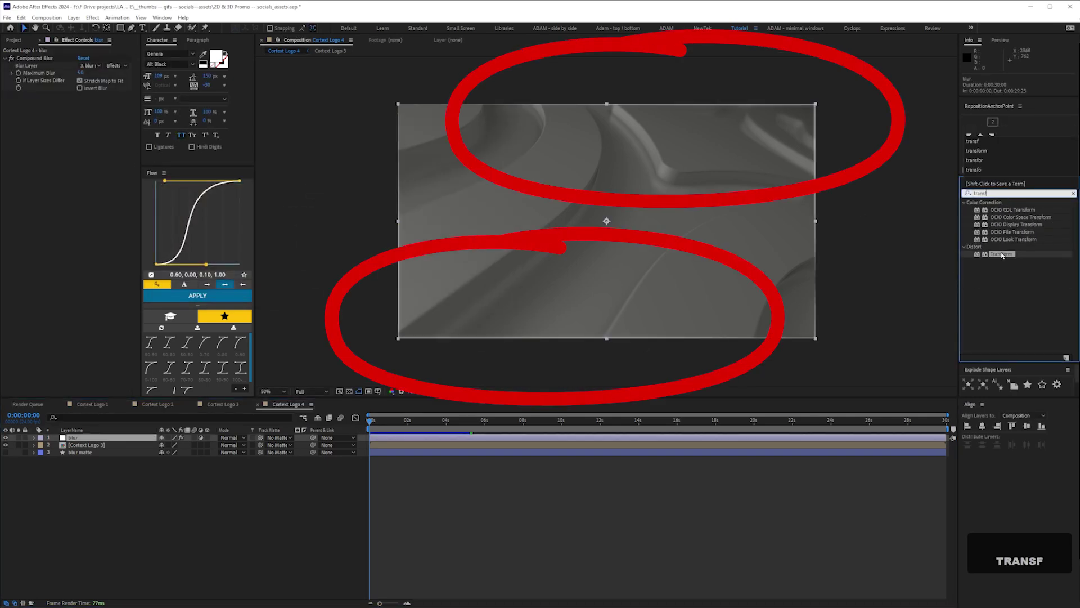
mouse_move(1002, 255)
mouse_down()
mouse_move(118, 439)
mouse_move(105, 176)
mouse_up()
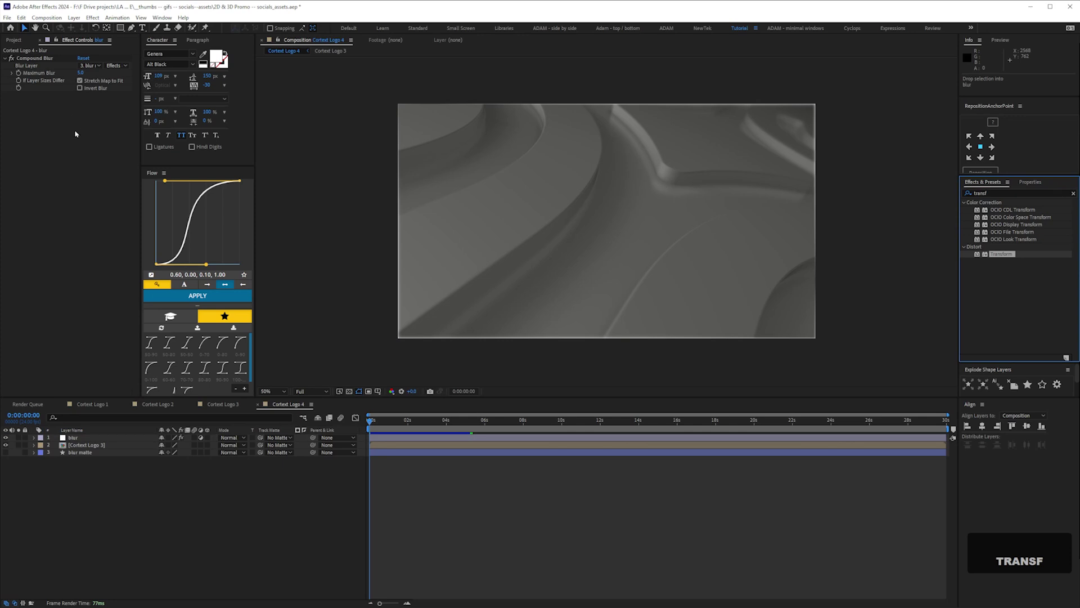
drag(75, 134, 80, 122)
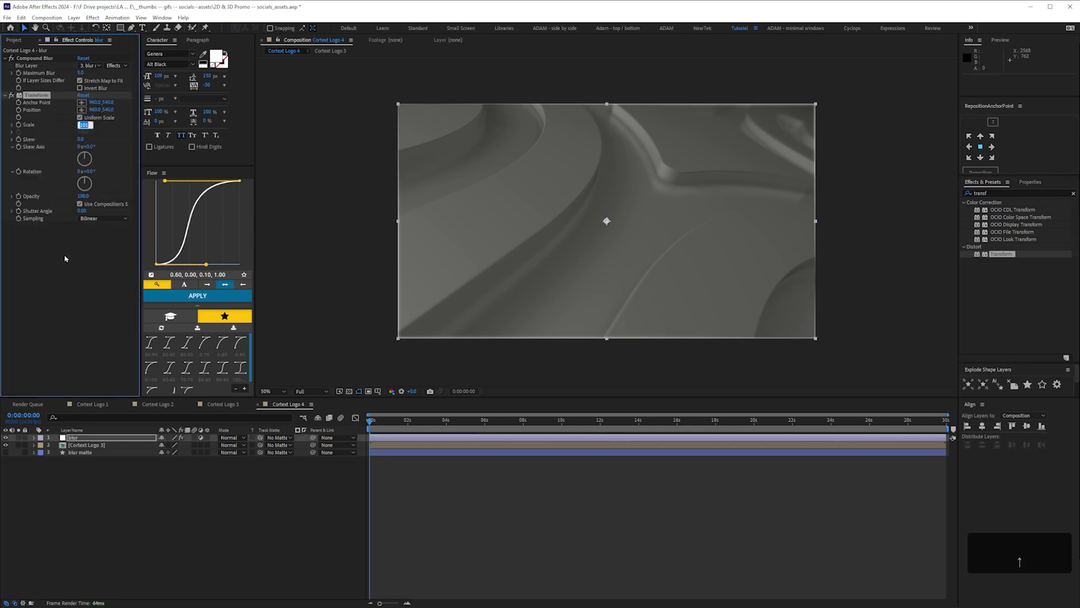
text(102)
key(Return)
click(155, 559)
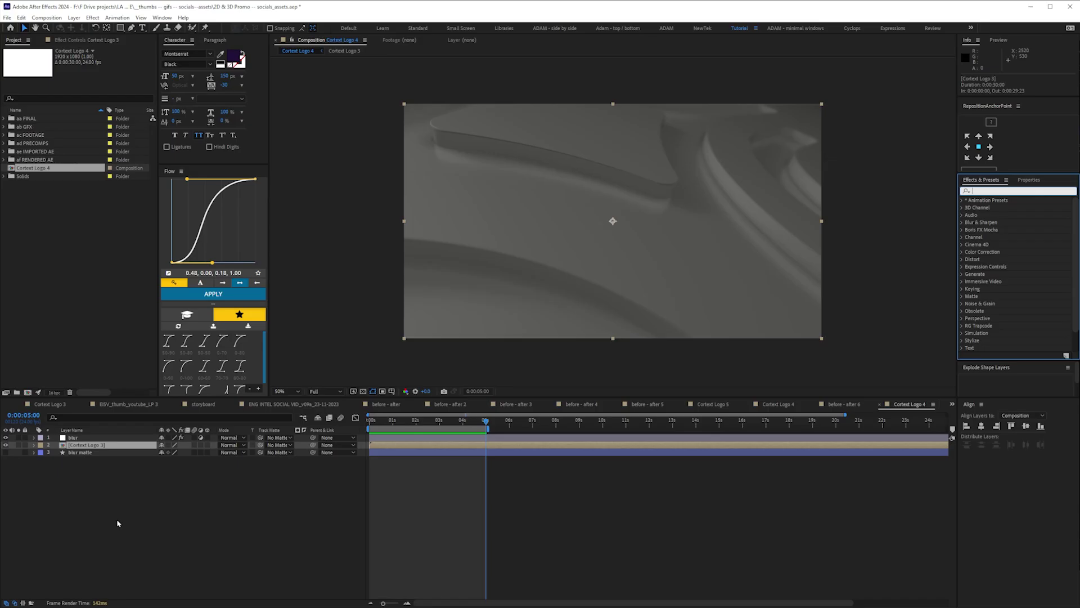
Apply Tritone to Cortext Logo 3 with dark purple #4D2351 shadows.
text(triton)
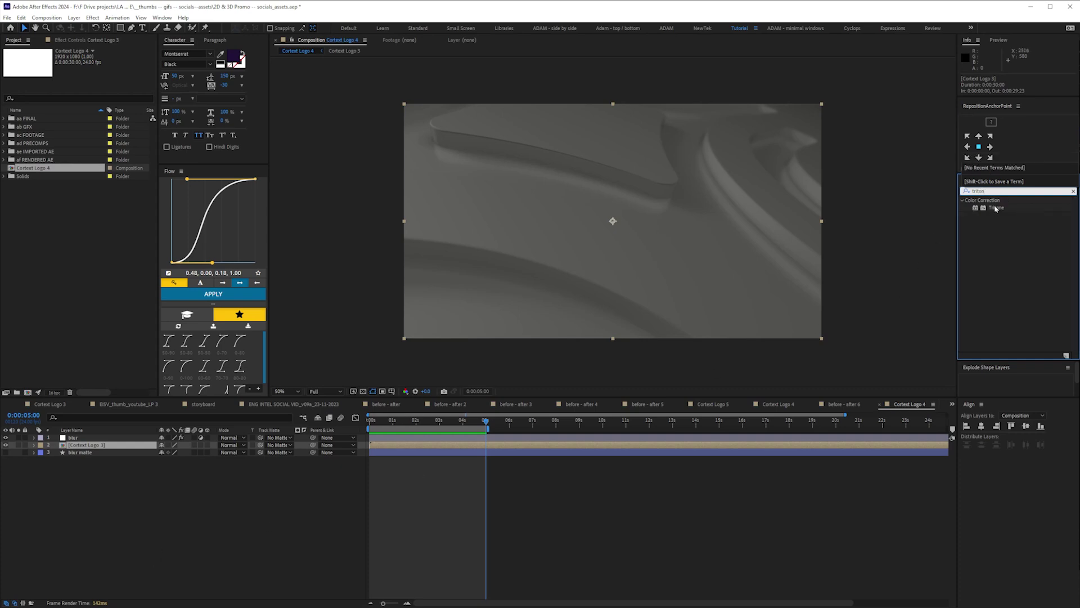
drag(995, 208, 93, 445)
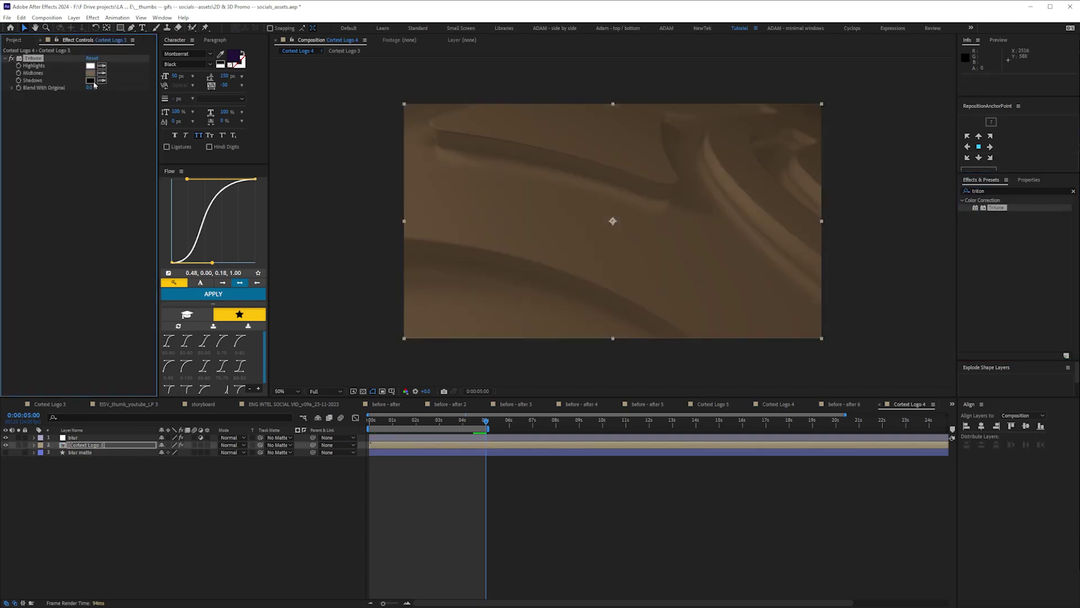
click(93, 81)
drag(276, 224, 281, 209)
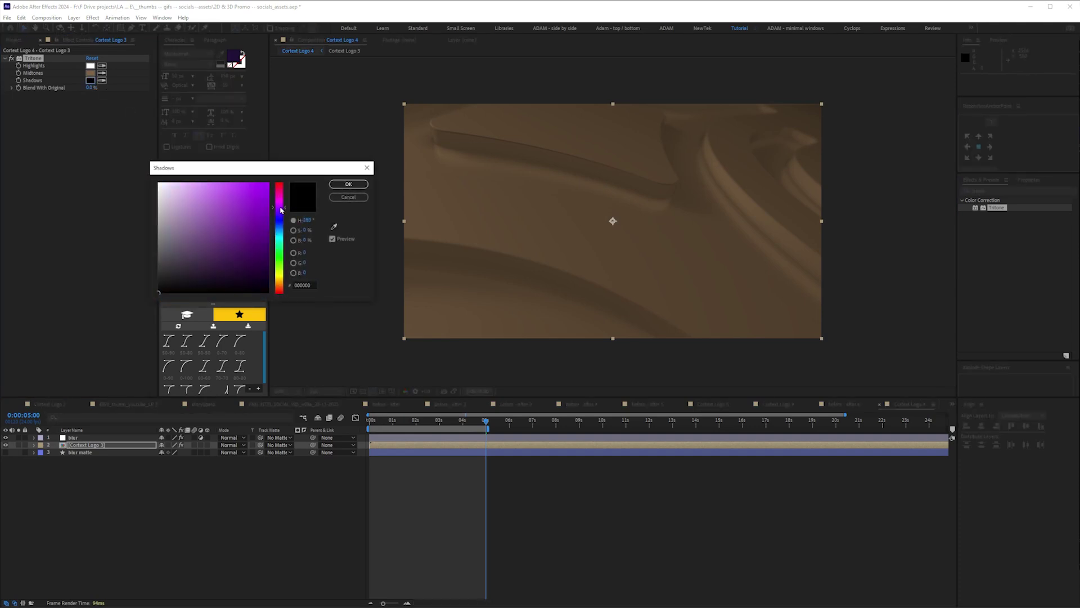
click(218, 258)
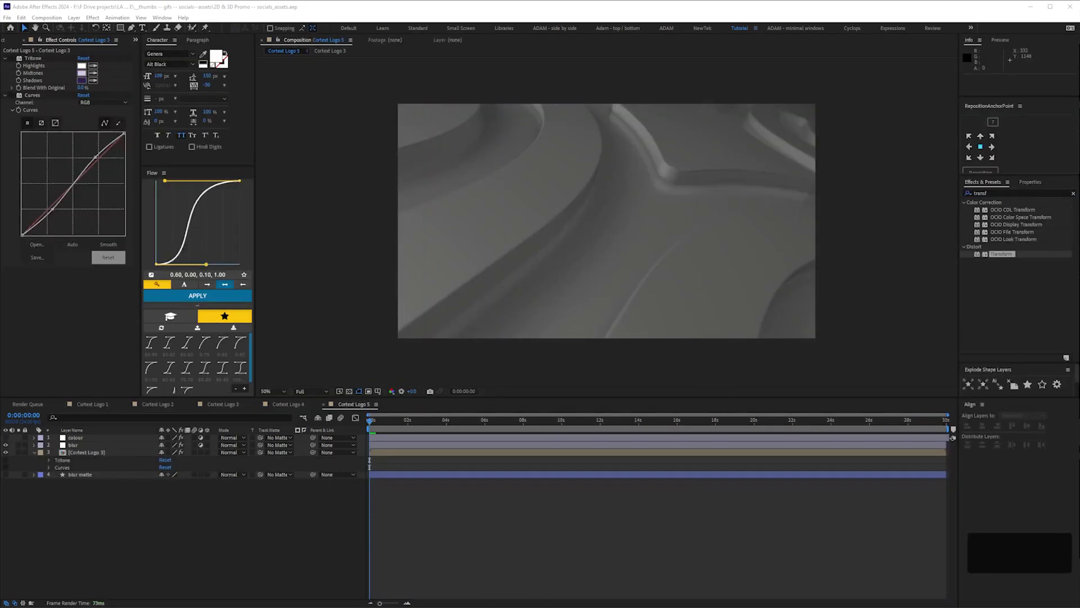
Re-enable the Tritone and Curves effects on the Cortext Logo 3 layer.
click(11, 58)
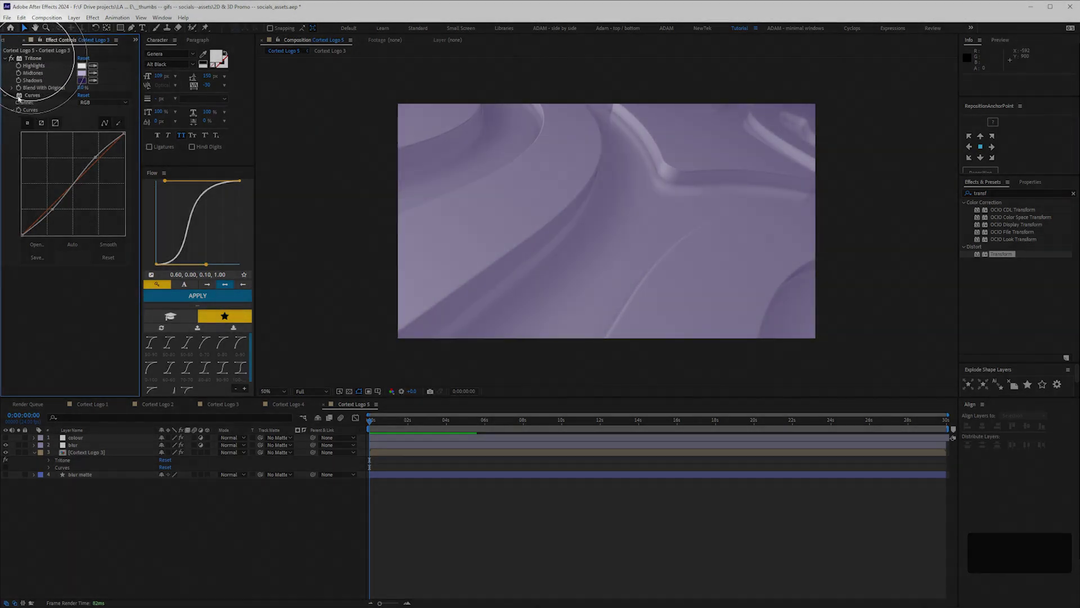
click(11, 96)
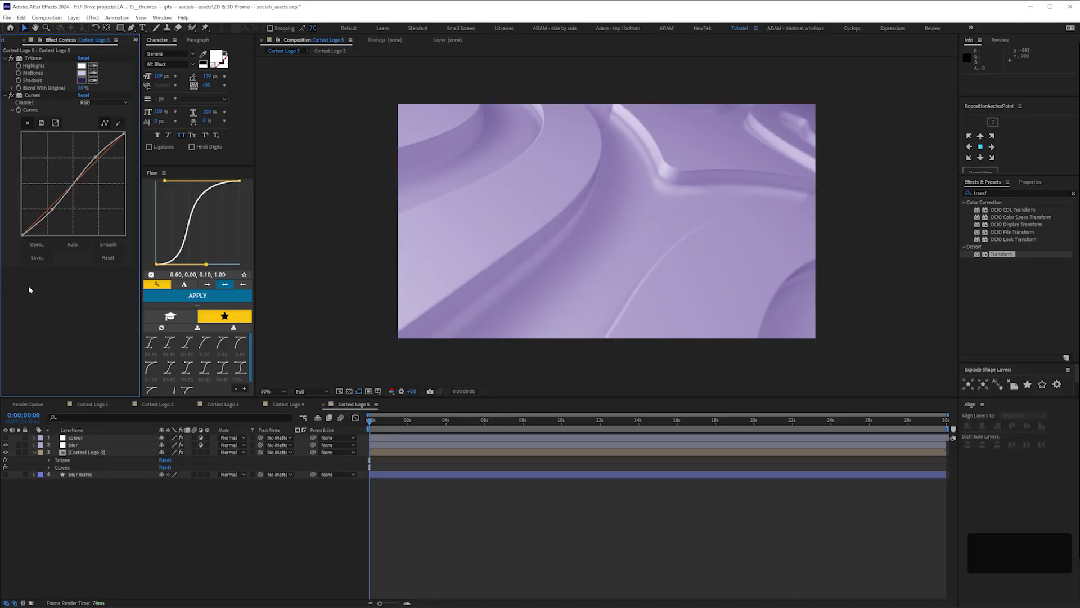
click(94, 454)
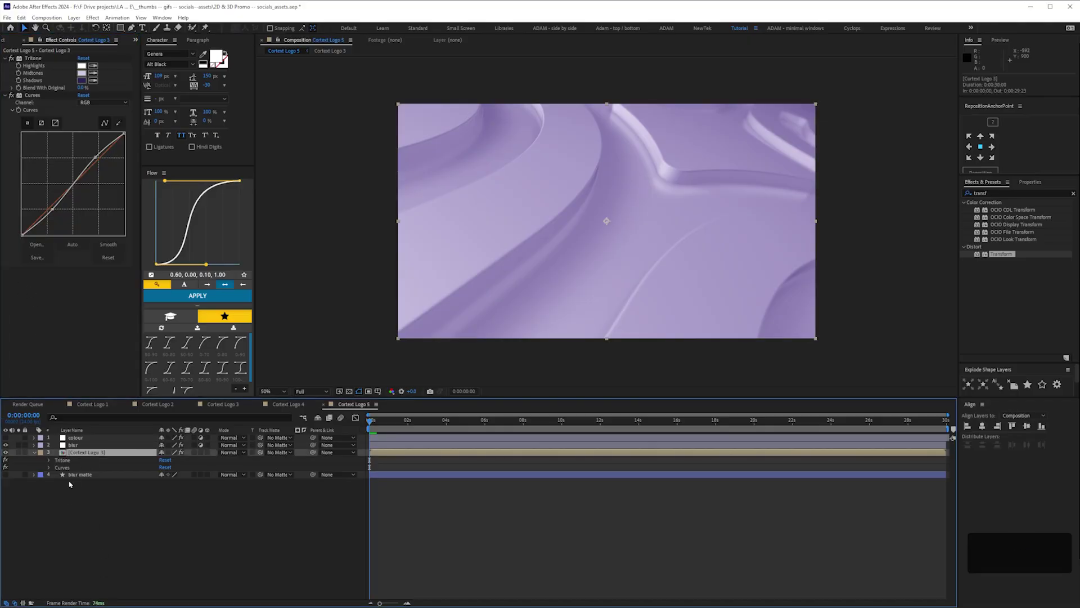
Duplicate Cortext Logo 3 and set the upper copy's blend mode to Multiply.
key(ctrl+d)
click(229, 452)
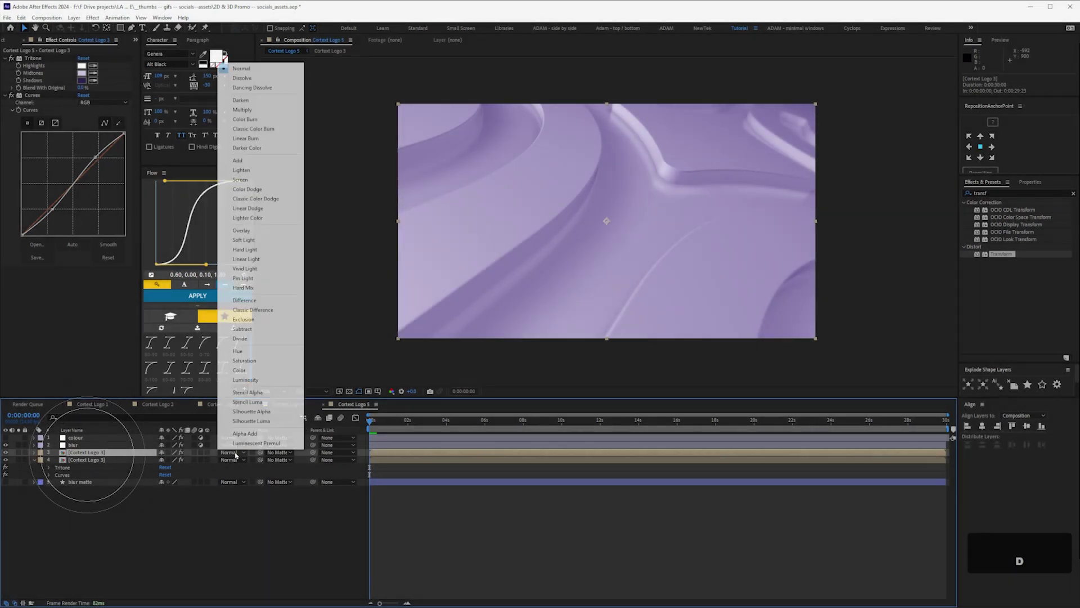
click(242, 110)
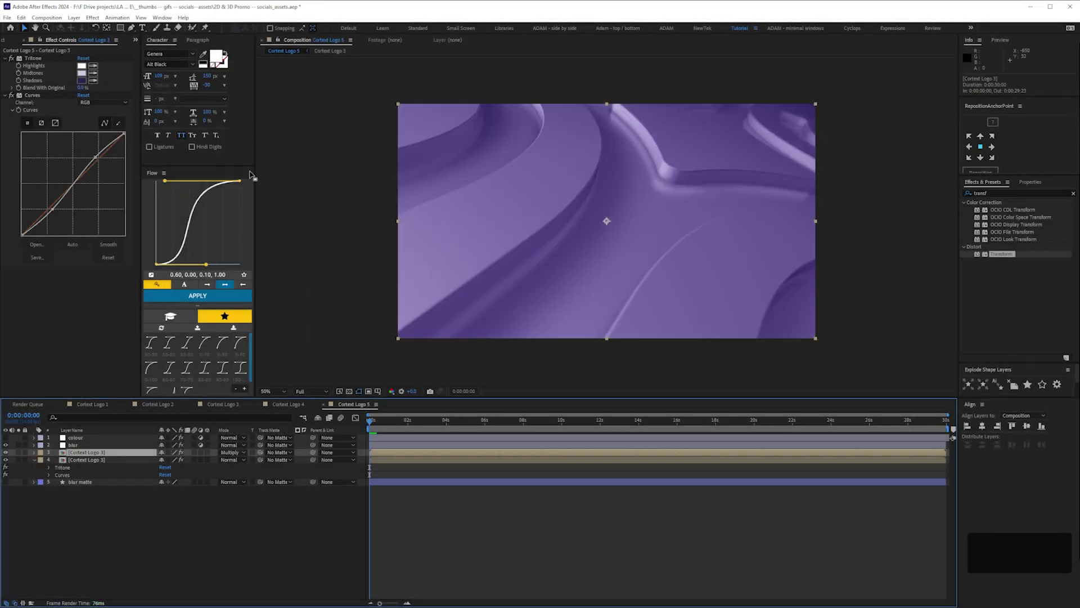
Add a Gaussian Blur effect to the copy, placed ahead of Curves.
key(ctrl+5)
text(gaus)
drag(1005, 209, 82, 287)
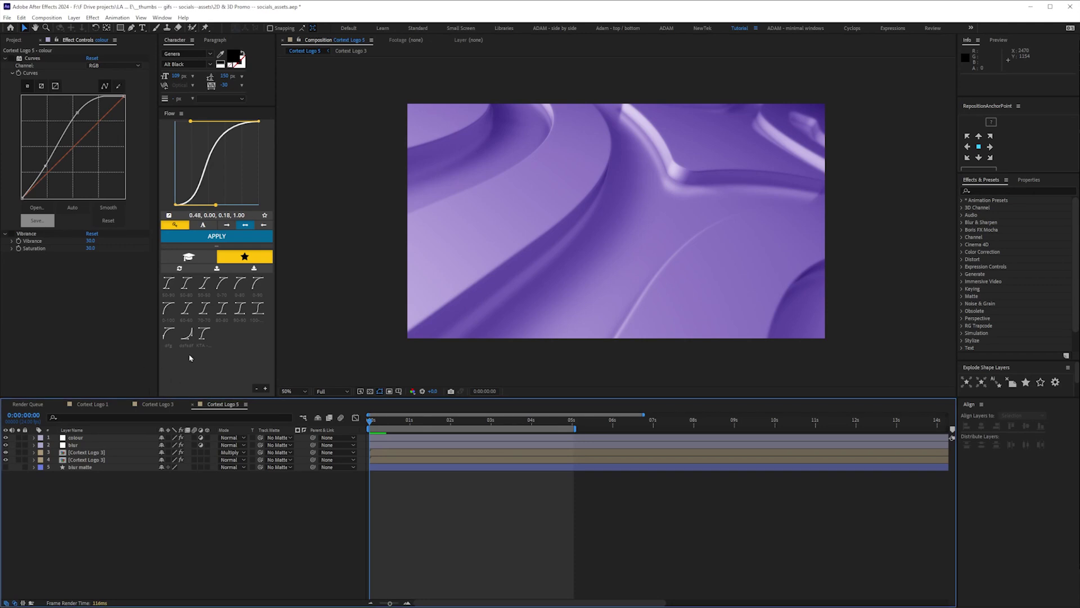
Turn on Curves and Vibrance on the colour adjustment layer, then deselect all layers.
click(11, 59)
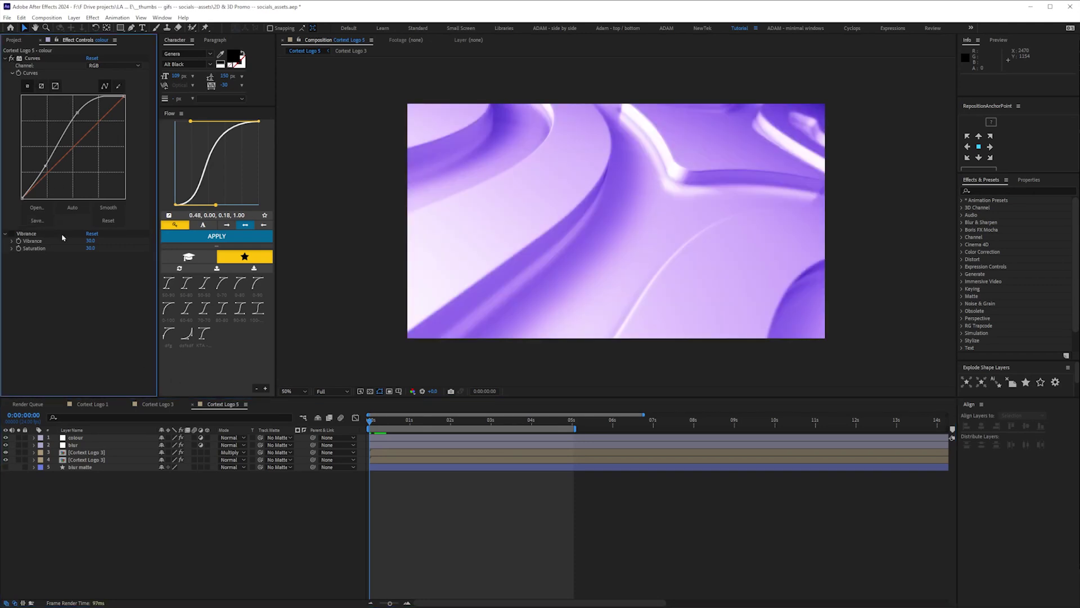
click(12, 234)
click(148, 556)
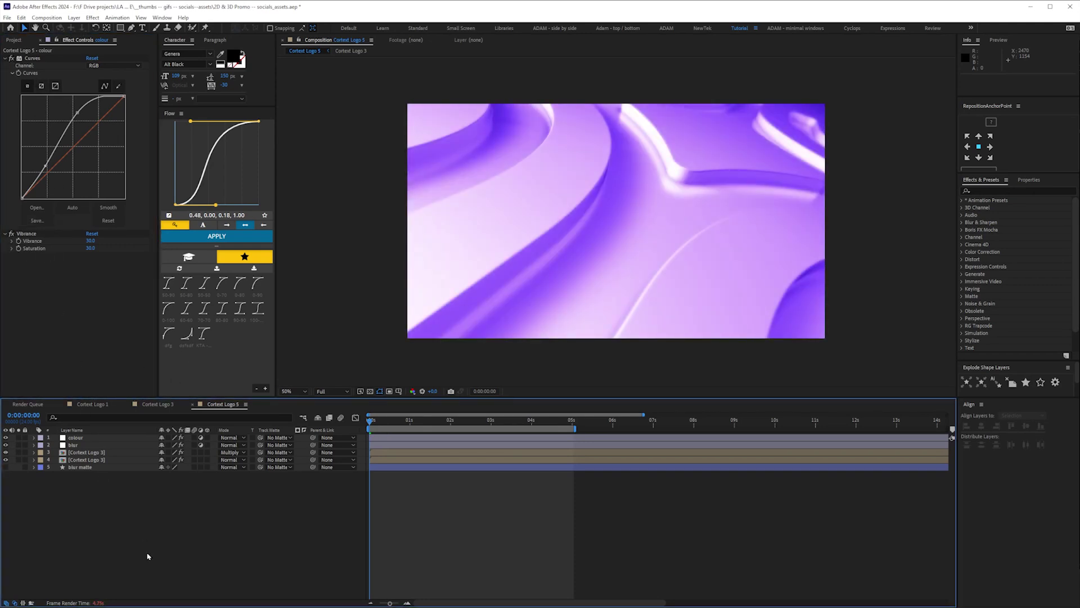